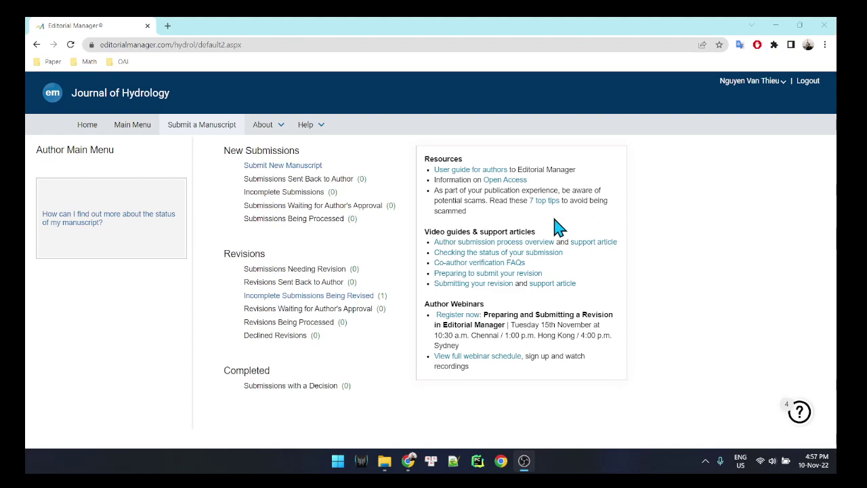
Step: Bring Chrome forward and open 'Incomplete Submissions Being Revised (1)' from the Author Main Menu
{"action": "left_click", "coordinate": [210, 196]}
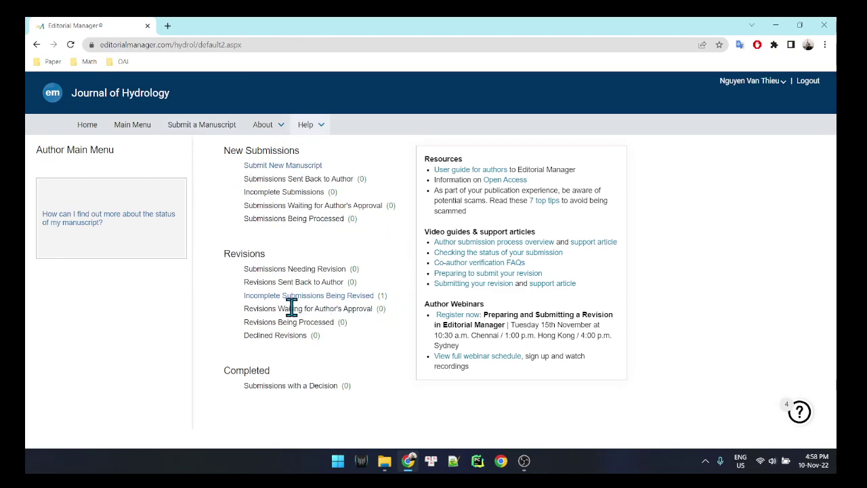
{"action": "left_click", "coordinate": [349, 298]}
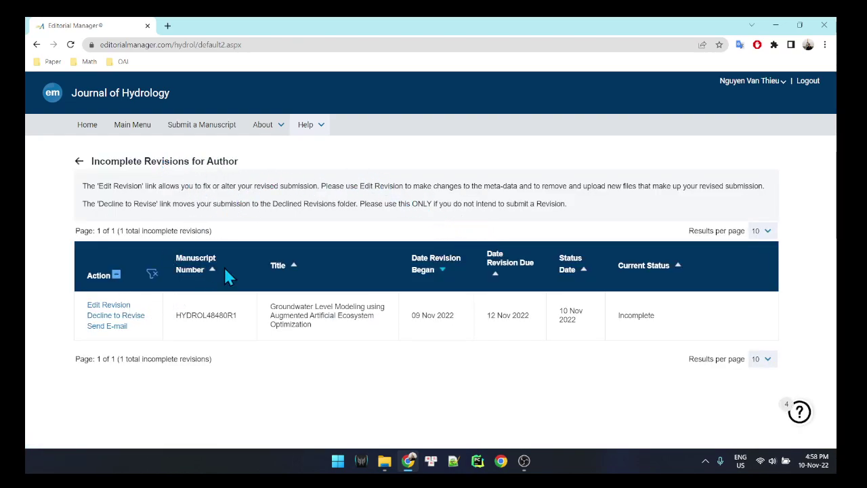
Step: Read the revision instructions, choose Edit Revision for the groundwater manuscript, and go to Attach Files
{"action": "left_click_drag", "start_coordinate": [93, 186], "coordinate": [257, 204]}
{"action": "left_click", "coordinate": [310, 199]}
{"action": "left_click_drag", "start_coordinate": [91, 187], "coordinate": [265, 203]}
{"action": "left_click", "coordinate": [309, 199]}
{"action": "left_click_drag", "start_coordinate": [177, 186], "coordinate": [290, 215]}
{"action": "left_click", "coordinate": [303, 215]}
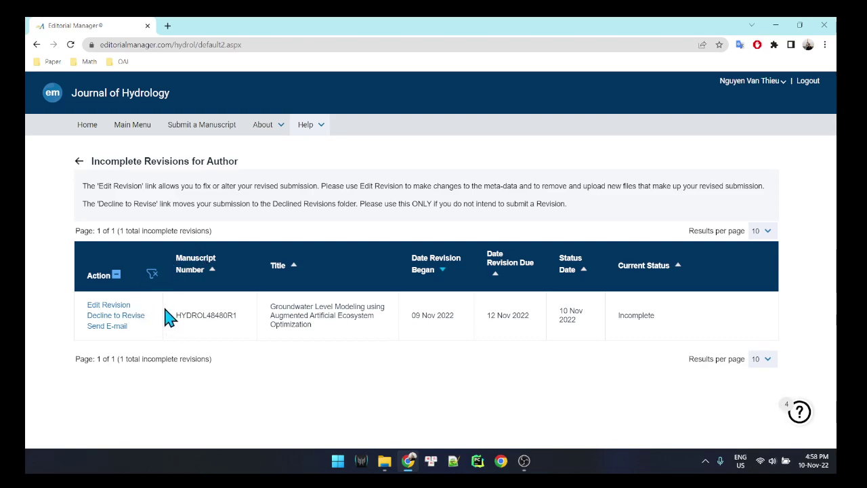
{"action": "left_click", "coordinate": [119, 306]}
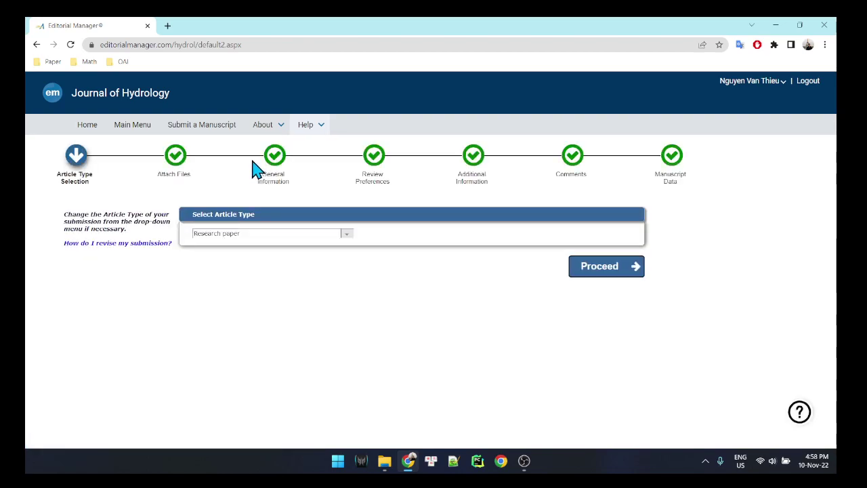
{"action": "left_click", "coordinate": [177, 162]}
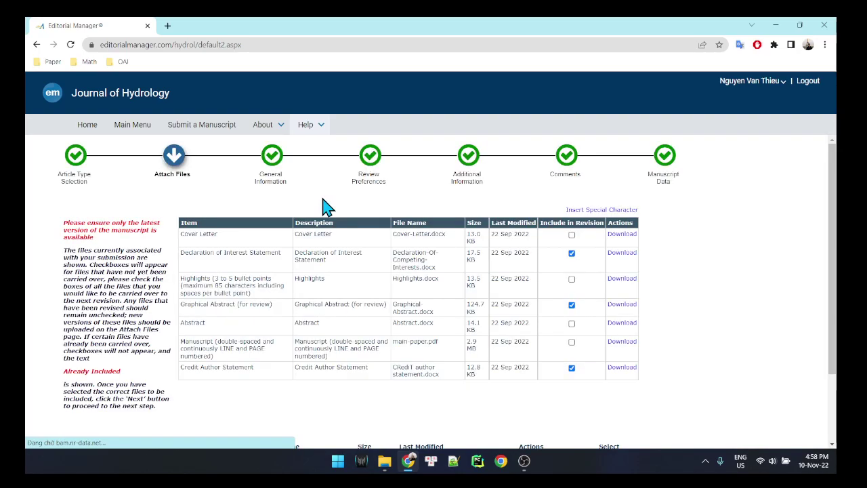
Step: Review the Attach Files instructions and the table of previously submitted files
{"action": "scroll", "coordinate": [373, 196], "scroll_direction": "down", "scroll_amount": 1}
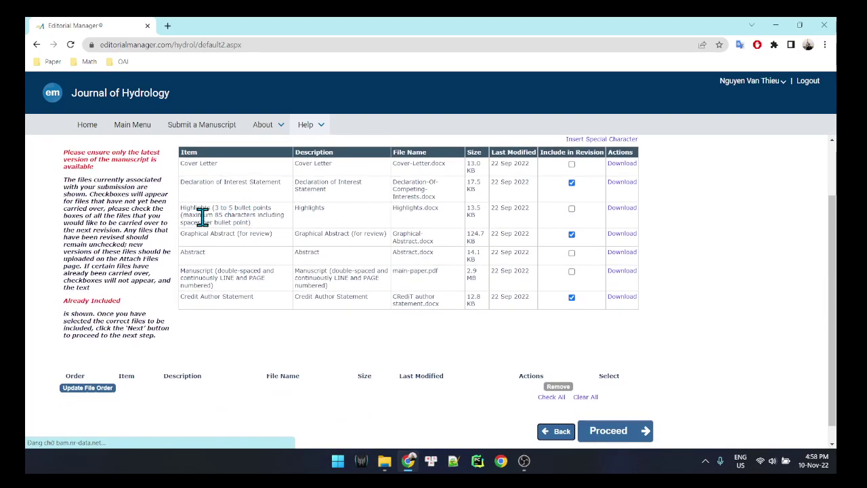
{"action": "scroll", "coordinate": [116, 217], "scroll_direction": "up", "scroll_amount": 1}
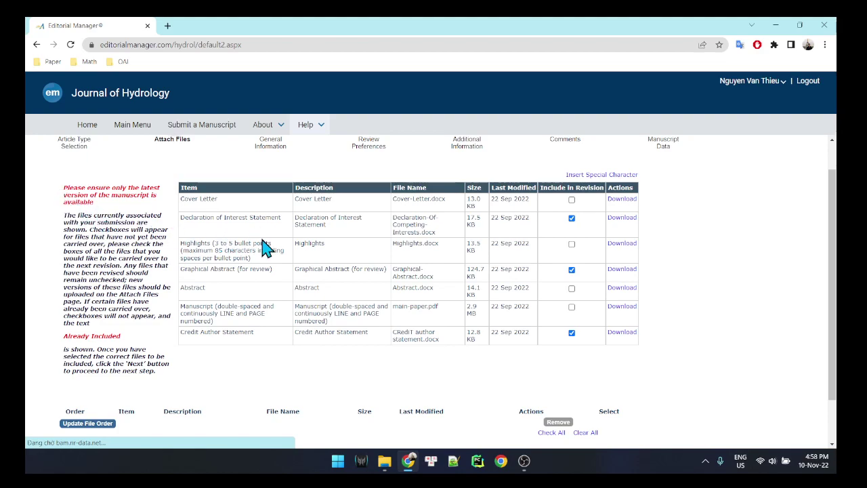
{"action": "left_click_drag", "start_coordinate": [174, 187], "coordinate": [637, 362]}
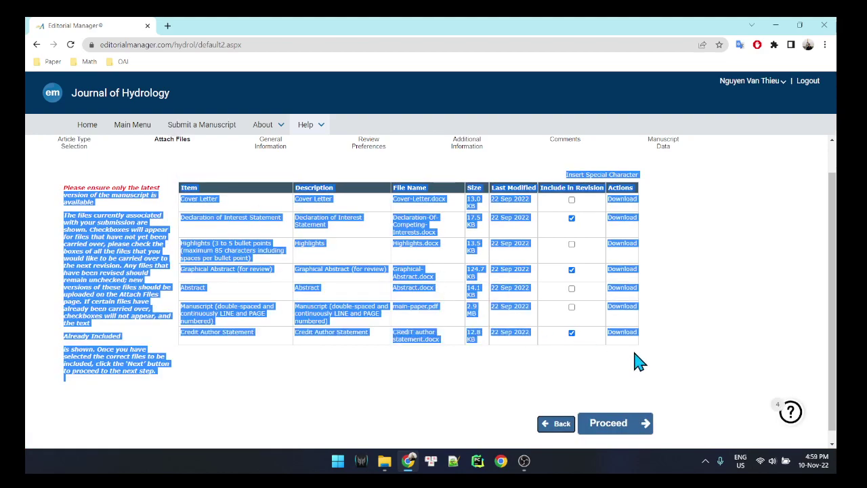
{"action": "left_click", "coordinate": [681, 359]}
{"action": "left_click_drag", "start_coordinate": [175, 182], "coordinate": [646, 354]}
{"action": "left_click", "coordinate": [665, 359]}
{"action": "left_click_drag", "start_coordinate": [180, 177], "coordinate": [662, 361]}
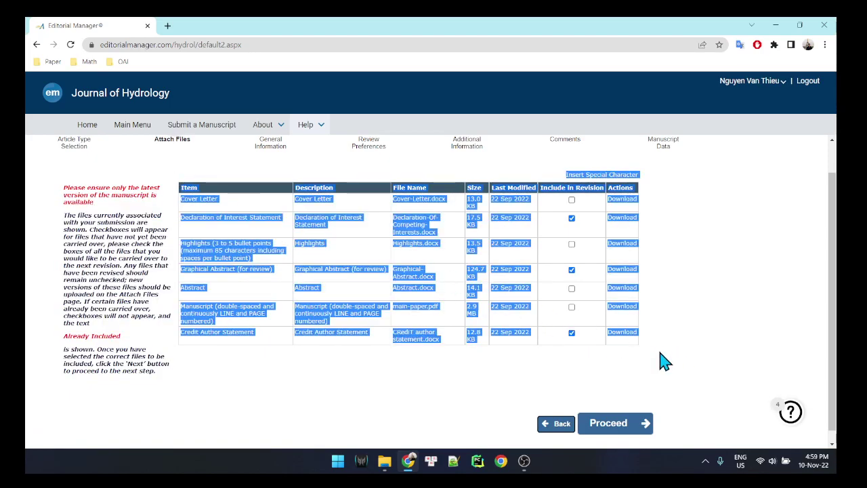
{"action": "left_click", "coordinate": [663, 361]}
{"action": "scroll", "coordinate": [339, 263], "scroll_direction": "up", "scroll_amount": 1}
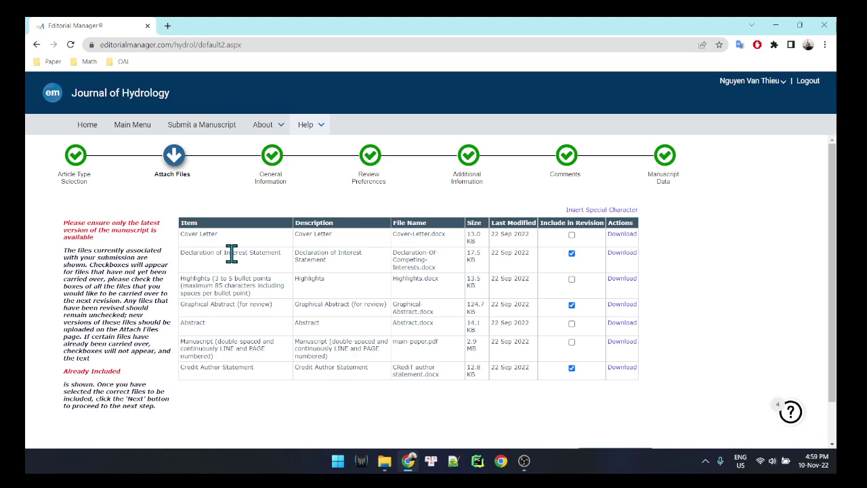
Step: Check the Declaration of Interest, Highlights, Abstract and Manuscript entries, then scroll to Proceed
{"action": "left_click_drag", "start_coordinate": [187, 252], "coordinate": [188, 233]}
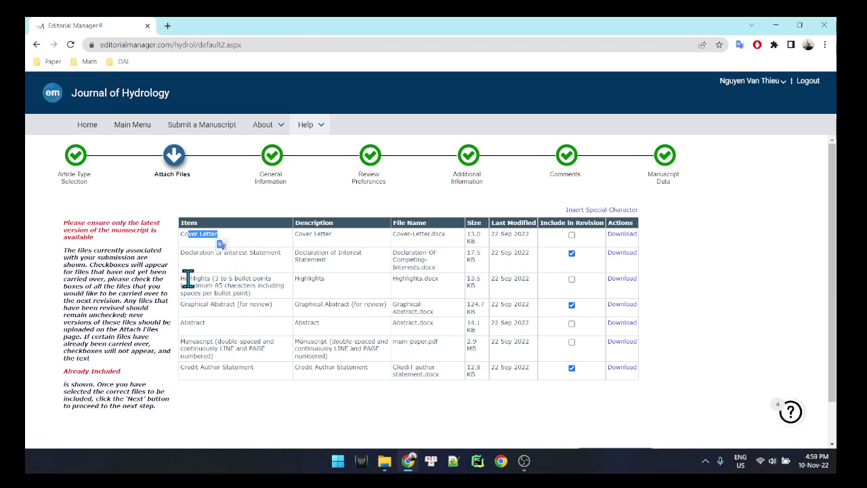
{"action": "left_click_drag", "start_coordinate": [187, 279], "coordinate": [252, 293]}
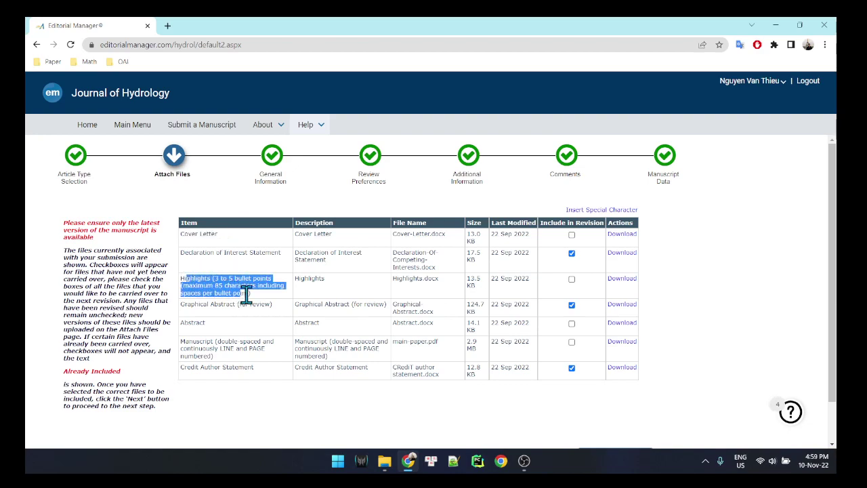
{"action": "double_click", "coordinate": [194, 323]}
{"action": "triple_click", "coordinate": [189, 342]}
{"action": "left_click", "coordinate": [234, 358]}
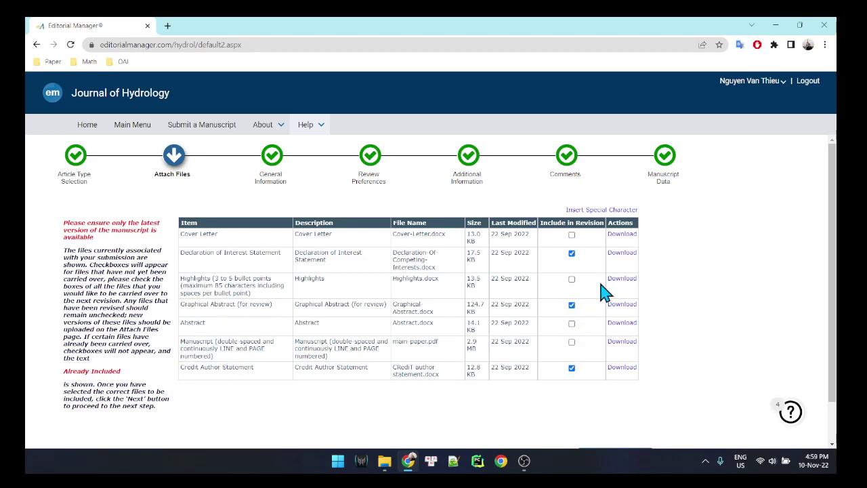
{"action": "scroll", "coordinate": [603, 288], "scroll_direction": "down", "scroll_amount": 1}
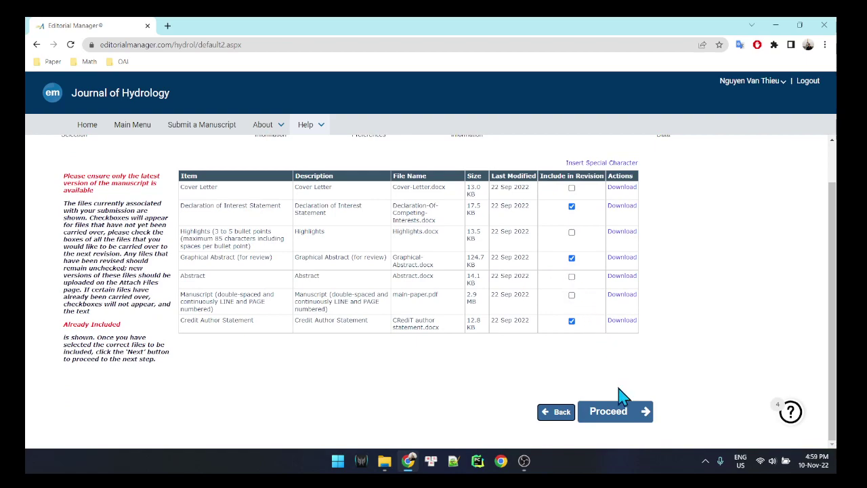
Step: Proceed to the file upload form for the revision
{"action": "left_click", "coordinate": [635, 417]}
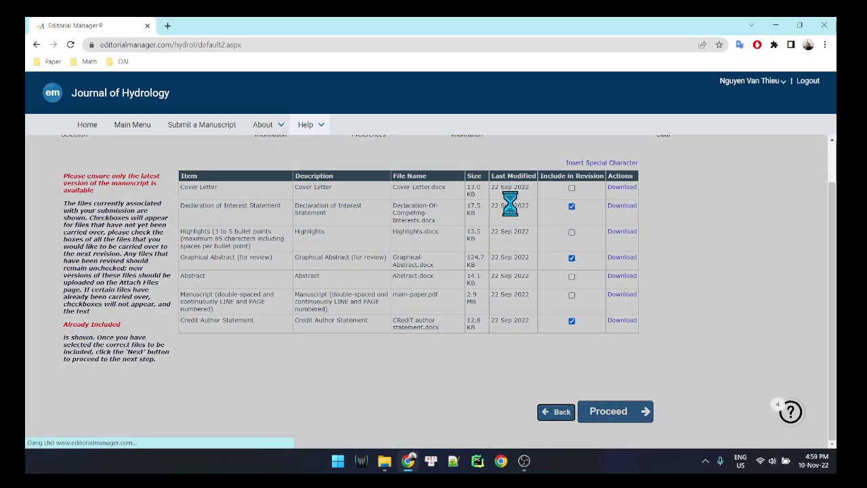
{"action": "left_click", "coordinate": [765, 461]}
{"action": "left_click", "coordinate": [704, 466]}
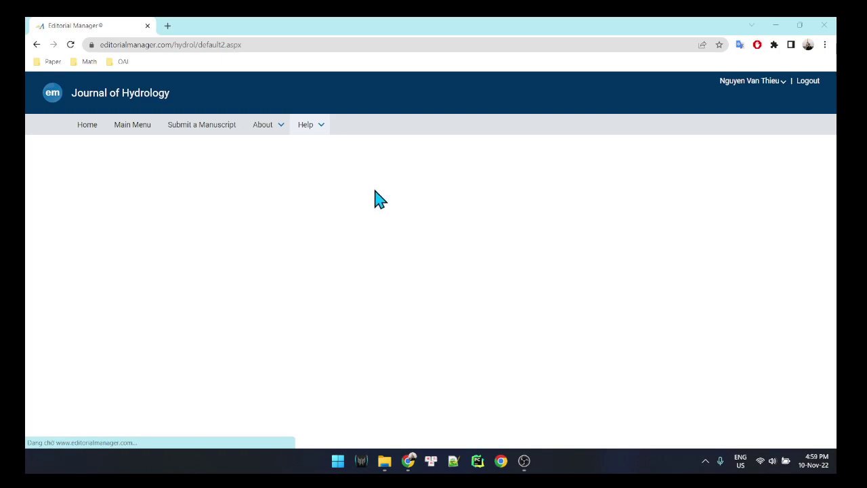
{"action": "scroll", "coordinate": [362, 196], "scroll_direction": "down", "scroll_amount": 3}
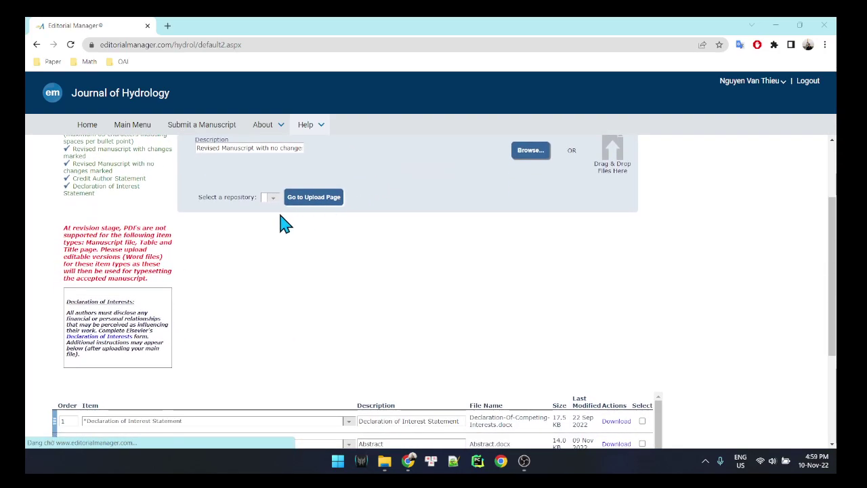
{"action": "scroll", "coordinate": [291, 222], "scroll_direction": "up", "scroll_amount": 2}
Step: Read through the required items checklist, starting with the Abstract entry
{"action": "left_click_drag", "start_coordinate": [66, 181], "coordinate": [120, 271]}
{"action": "left_click", "coordinate": [132, 234]}
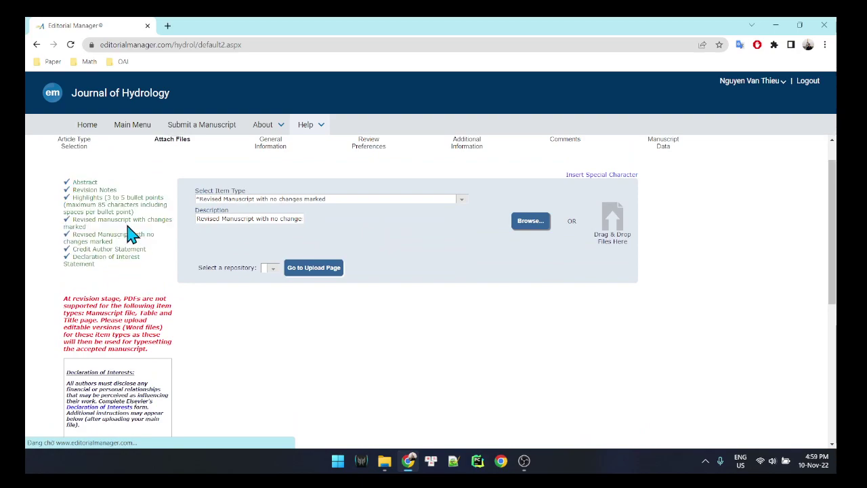
{"action": "left_click_drag", "start_coordinate": [68, 181], "coordinate": [107, 180]}
{"action": "left_click", "coordinate": [91, 194]}
{"action": "scroll", "coordinate": [337, 238], "scroll_direction": "down", "scroll_amount": 5}
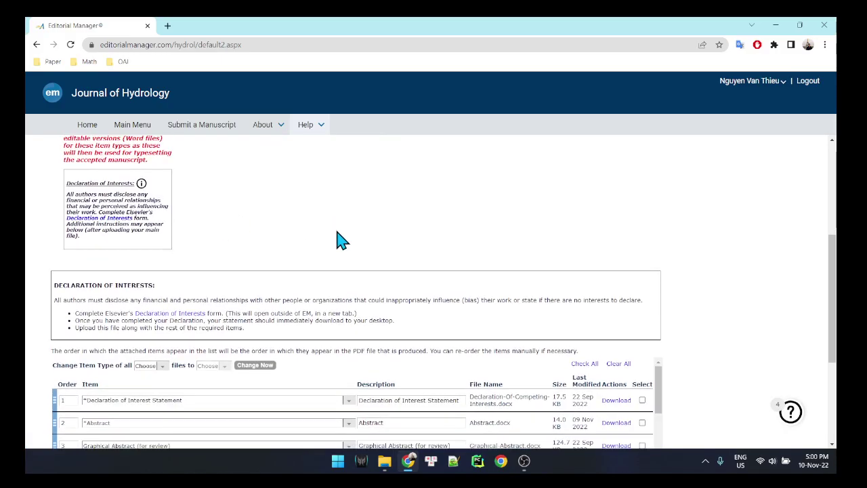
{"action": "scroll", "coordinate": [337, 238], "scroll_direction": "down", "scroll_amount": 3}
{"action": "scroll", "coordinate": [389, 226], "scroll_direction": "down", "scroll_amount": 6}
{"action": "scroll", "coordinate": [541, 254], "scroll_direction": "up", "scroll_amount": 6}
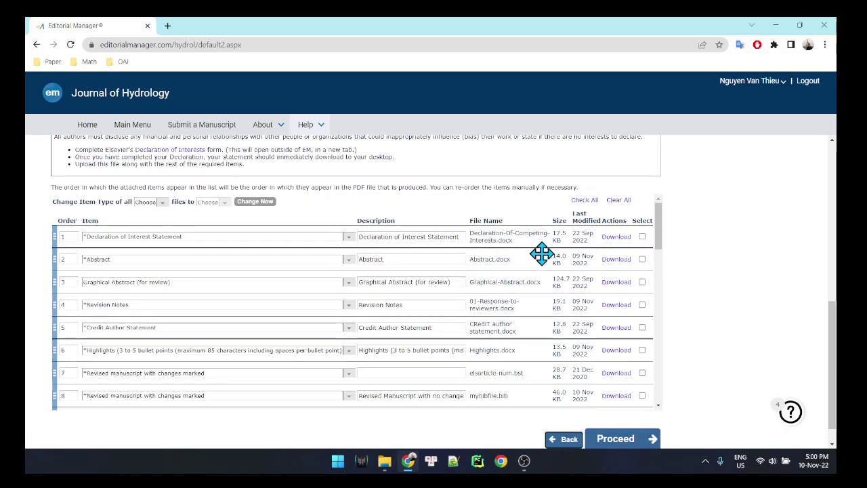
{"action": "scroll", "coordinate": [725, 305], "scroll_direction": "up", "scroll_amount": 8}
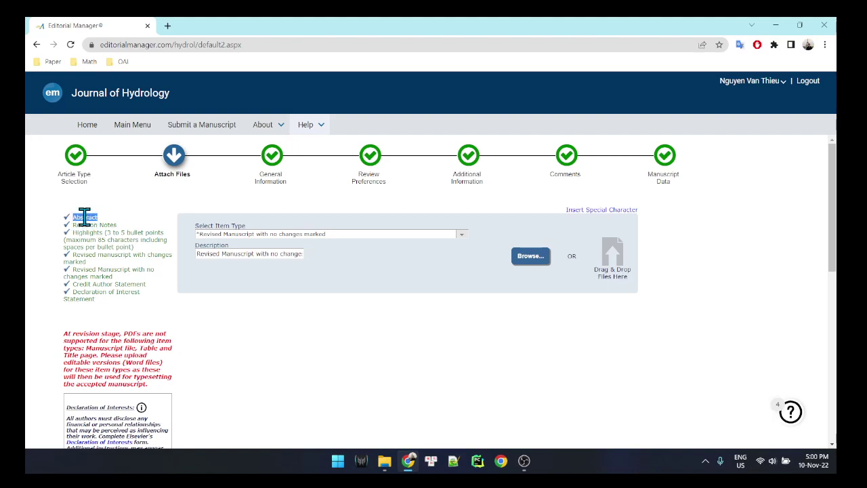
{"action": "left_click", "coordinate": [129, 220]}
Step: Review the Revision Notes, Highlights, marked/unmarked revised manuscript and Credit Author Statement checklist items
{"action": "left_click_drag", "start_coordinate": [72, 226], "coordinate": [116, 225]}
{"action": "left_click", "coordinate": [89, 226]}
{"action": "left_click_drag", "start_coordinate": [81, 235], "coordinate": [146, 259]}
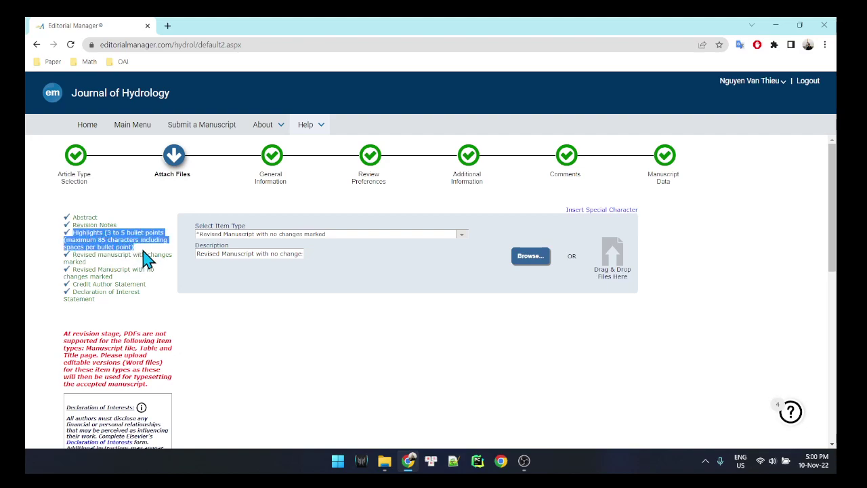
{"action": "left_click", "coordinate": [102, 261]}
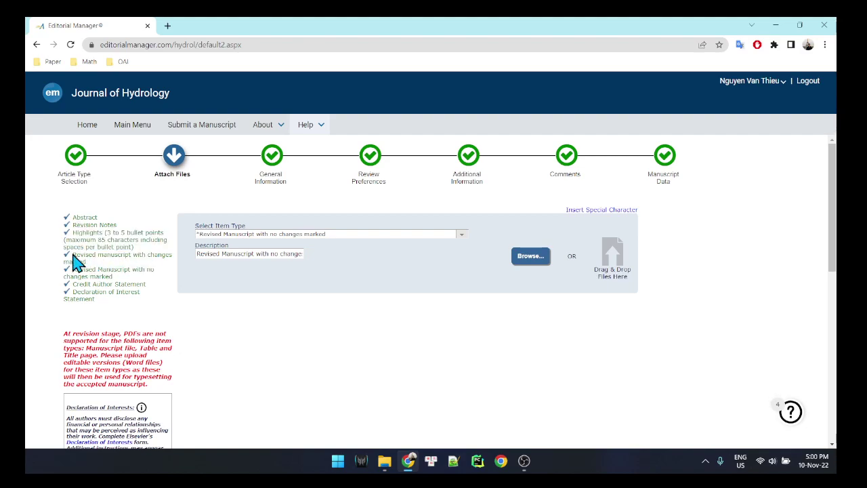
{"action": "triple_click", "coordinate": [76, 256]}
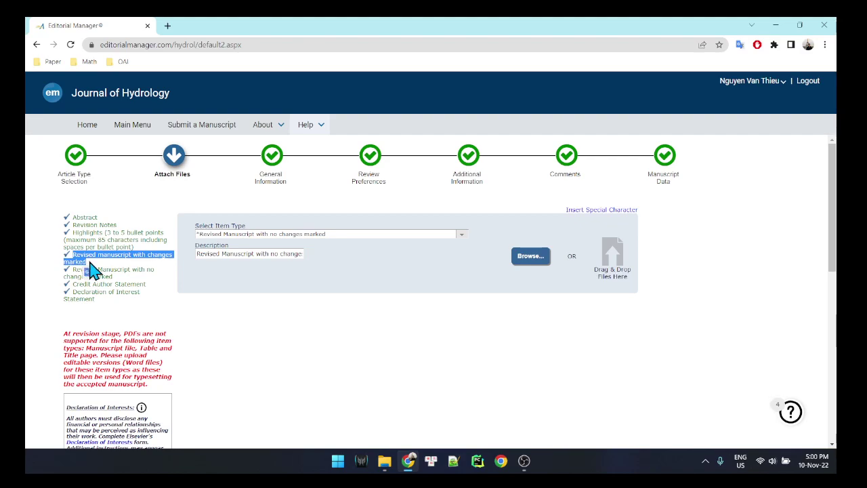
{"action": "left_click", "coordinate": [122, 271]}
{"action": "left_click_drag", "start_coordinate": [74, 268], "coordinate": [114, 277]}
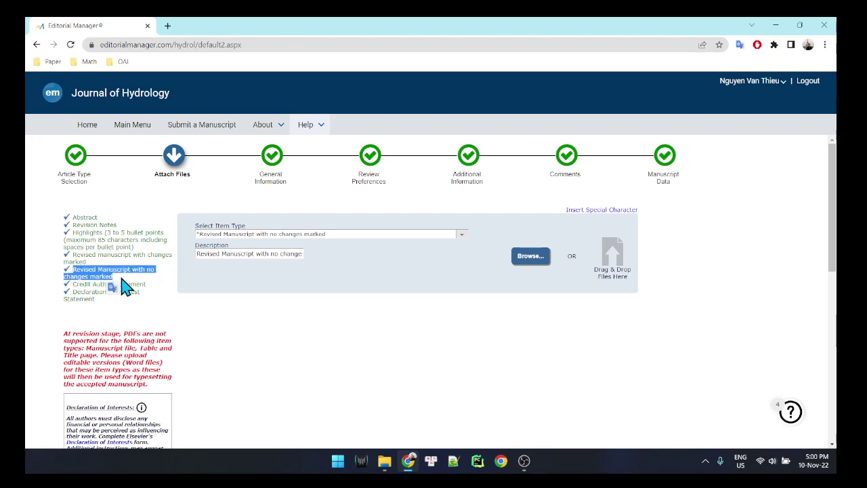
{"action": "left_click", "coordinate": [129, 283]}
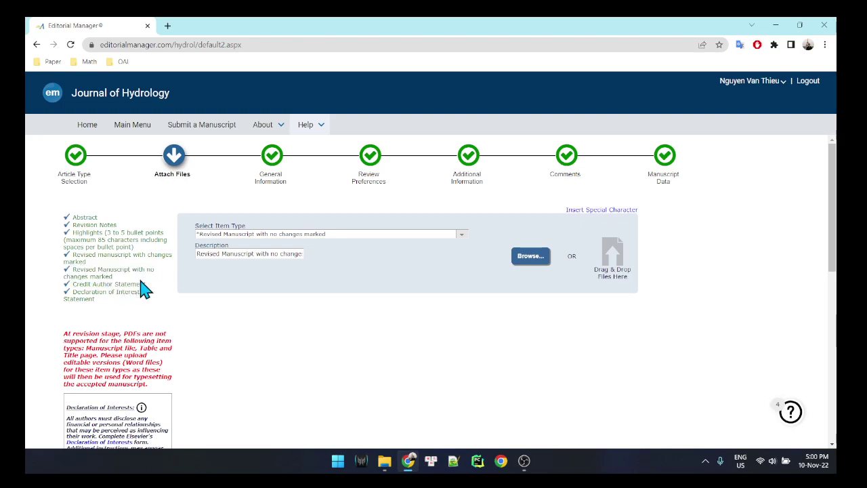
{"action": "left_click_drag", "start_coordinate": [74, 285], "coordinate": [153, 301]}
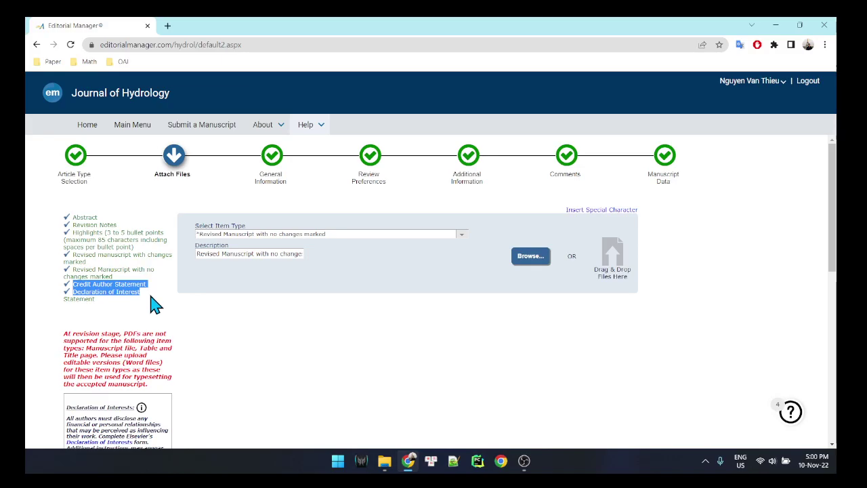
{"action": "left_click", "coordinate": [122, 290]}
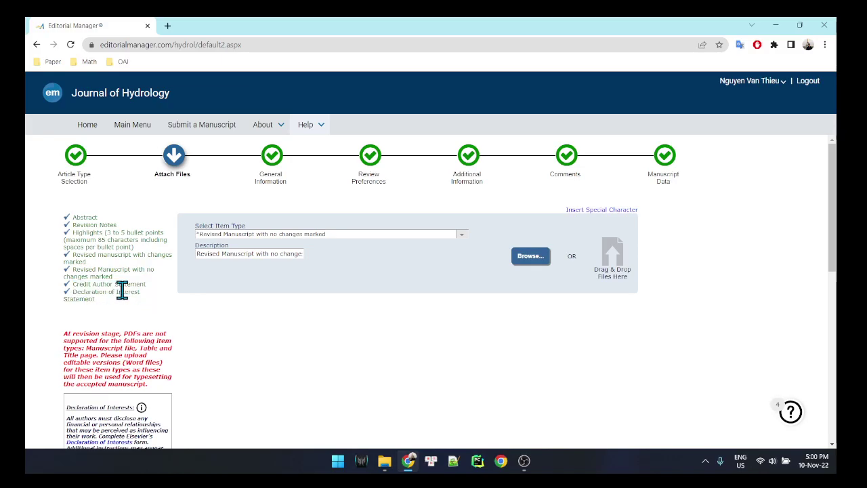
Step: Scroll through the attached items table, then switch to the trial1 File Explorer window
{"action": "scroll", "coordinate": [269, 251], "scroll_direction": "down", "scroll_amount": 7}
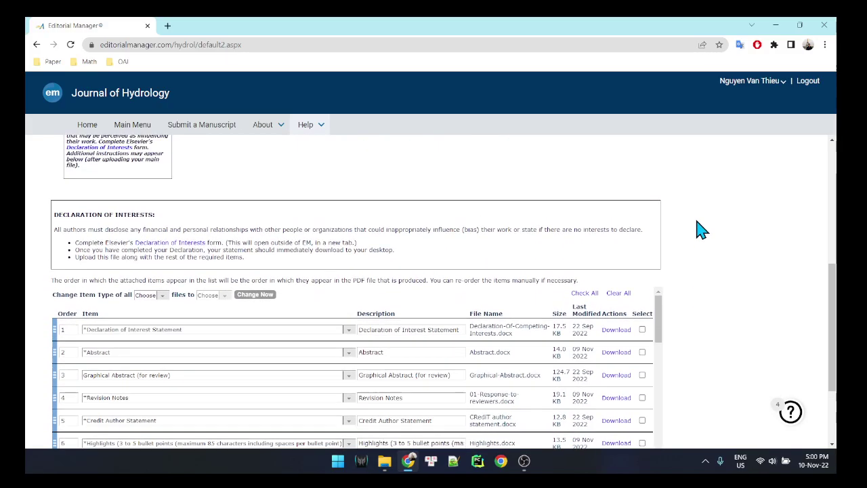
{"action": "scroll", "coordinate": [571, 242], "scroll_direction": "down", "scroll_amount": 2}
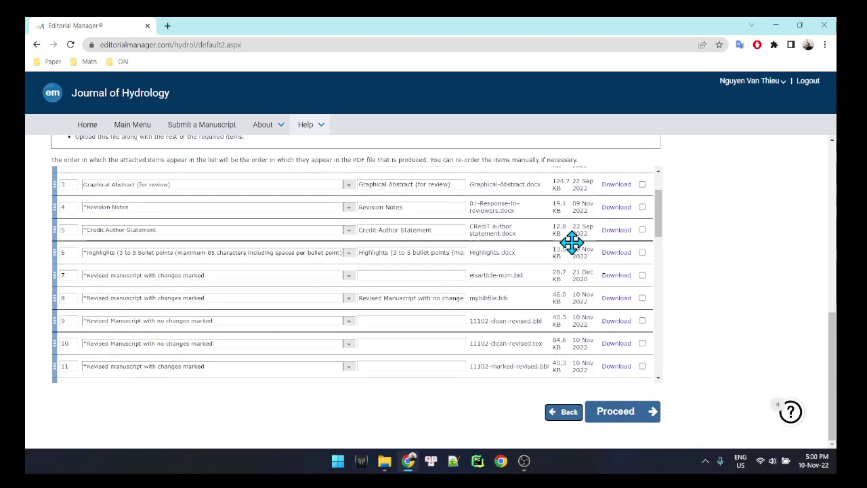
{"action": "scroll", "coordinate": [570, 242], "scroll_direction": "up", "scroll_amount": 3}
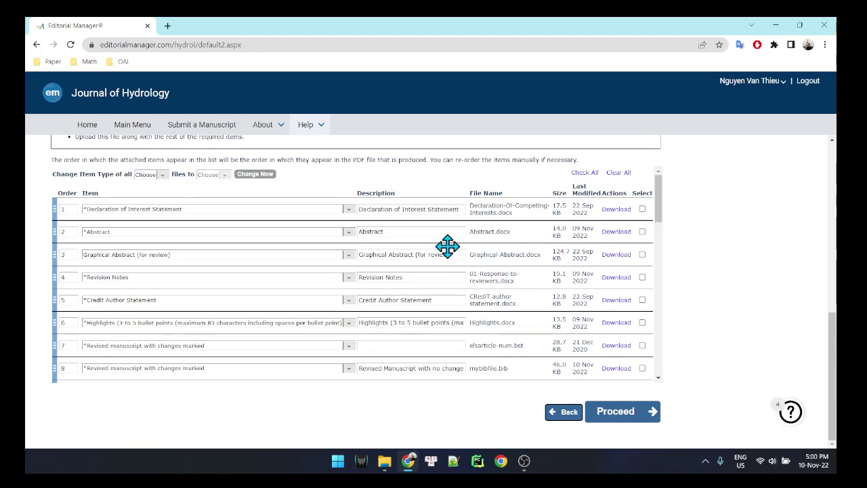
{"action": "scroll", "coordinate": [439, 248], "scroll_direction": "up", "scroll_amount": 1}
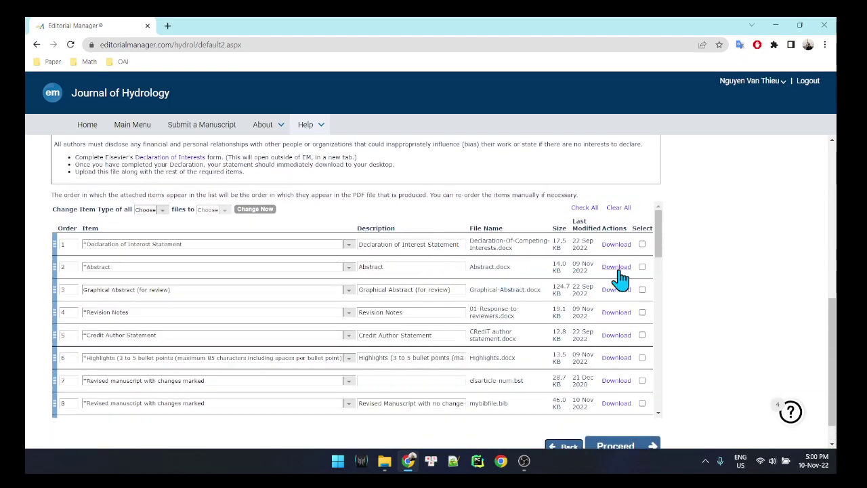
{"action": "scroll", "coordinate": [623, 275], "scroll_direction": "down", "scroll_amount": 2}
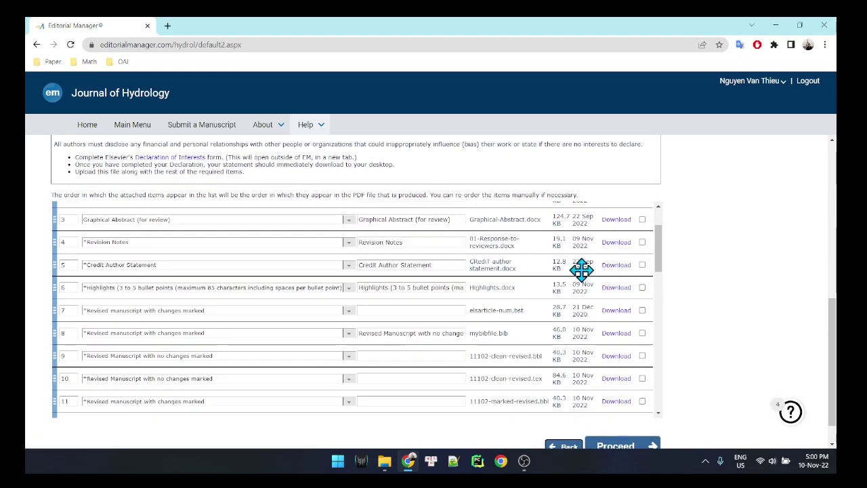
{"action": "scroll", "coordinate": [534, 274], "scroll_direction": "up", "scroll_amount": 1}
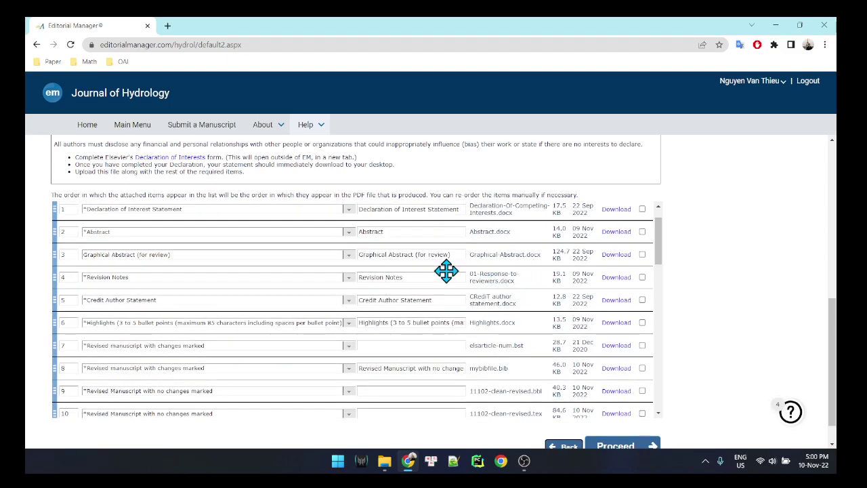
{"action": "scroll", "coordinate": [496, 300], "scroll_direction": "down", "scroll_amount": 2}
{"action": "scroll", "coordinate": [498, 298], "scroll_direction": "down", "scroll_amount": 3}
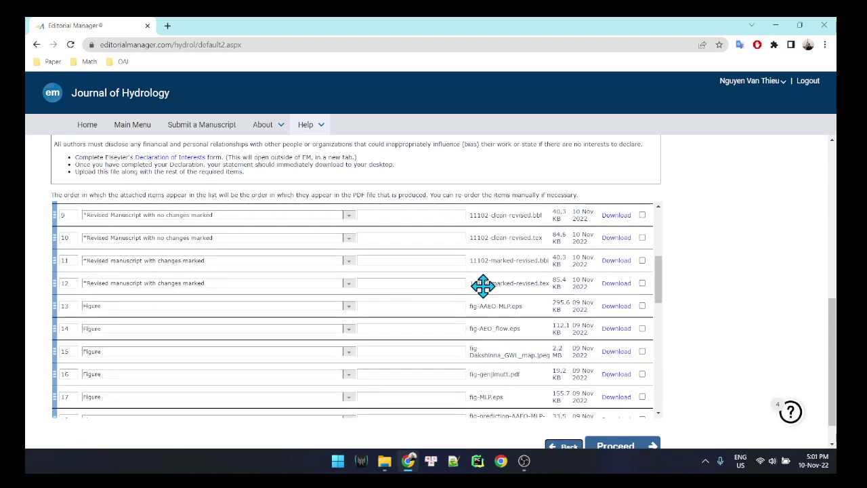
{"action": "scroll", "coordinate": [417, 288], "scroll_direction": "down", "scroll_amount": 1}
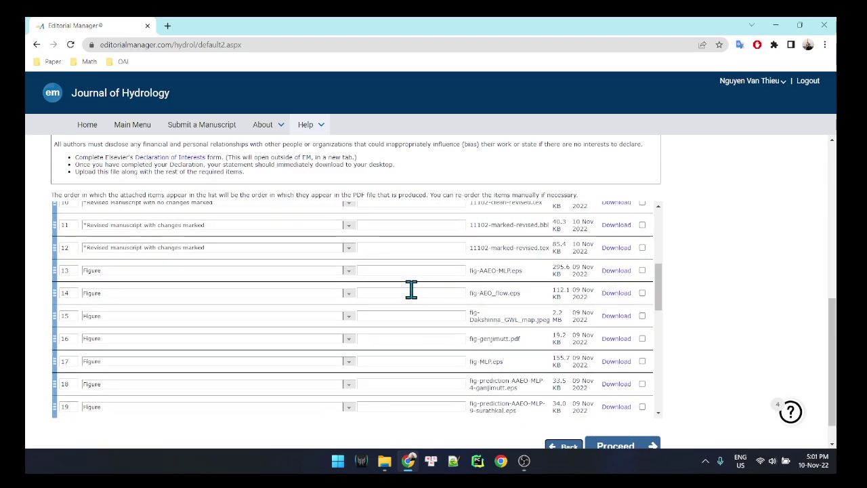
{"action": "mouse_move", "coordinate": [384, 461]}
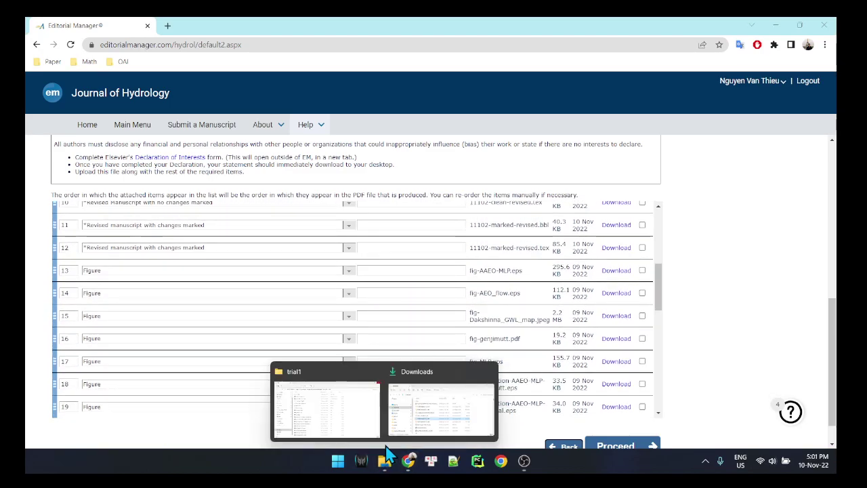
{"action": "left_click", "coordinate": [345, 414]}
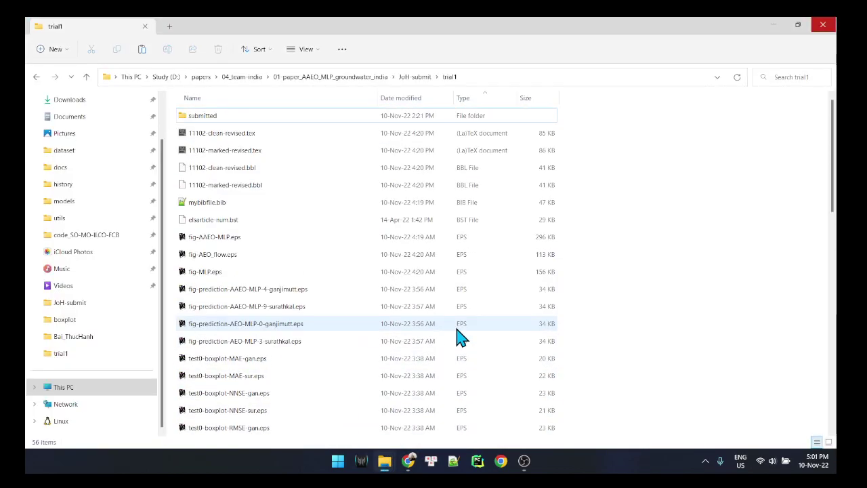
Step: Open 11102-clean-revised.tex from the trial1 folder
{"action": "left_click_drag", "start_coordinate": [621, 125], "coordinate": [562, 150]}
{"action": "left_click_drag", "start_coordinate": [421, 325], "coordinate": [468, 339]}
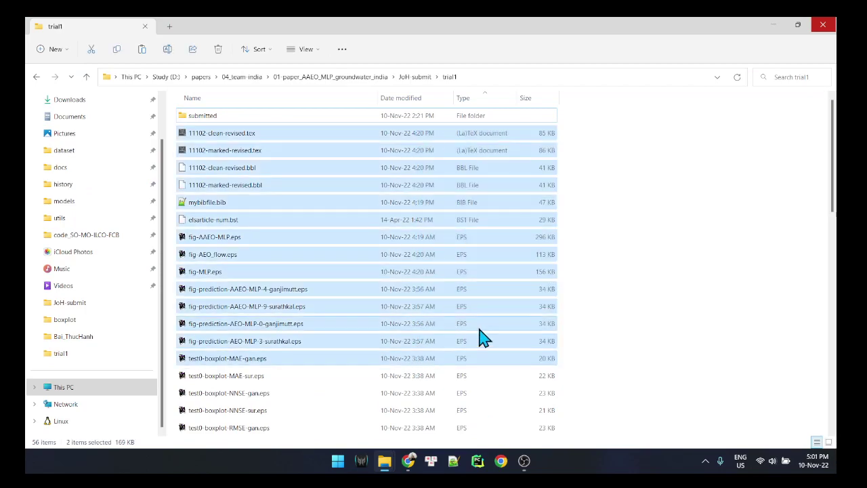
{"action": "left_click", "coordinate": [647, 268]}
{"action": "double_click", "coordinate": [327, 139]}
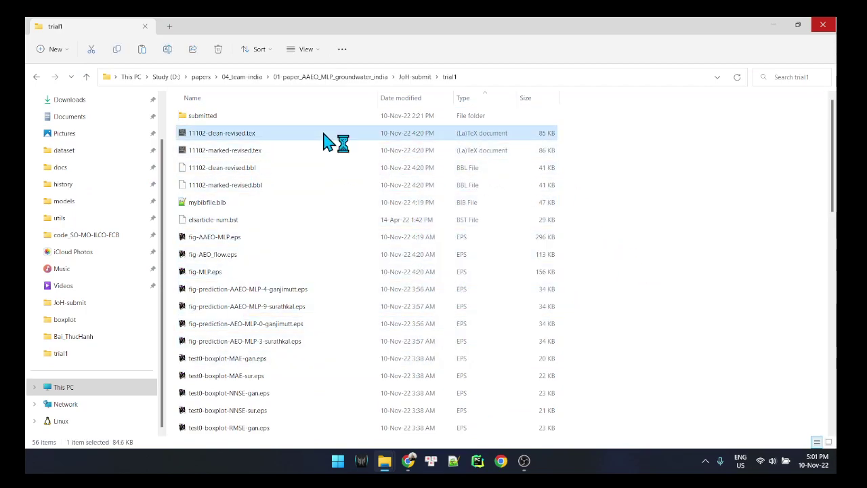
Step: Inspect the marked .tex, the .bbl, mybibfile.bib and elsarticle-num.bst files individually
{"action": "left_click", "coordinate": [273, 157]}
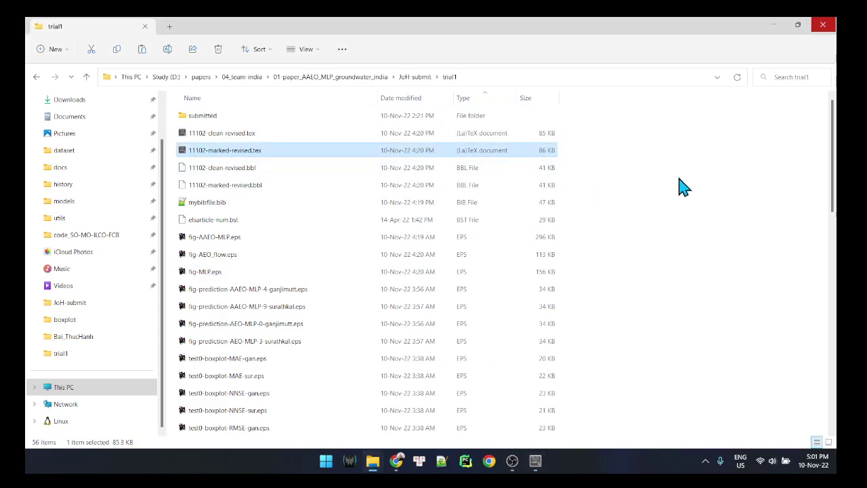
{"action": "left_click_drag", "start_coordinate": [594, 131], "coordinate": [499, 156]}
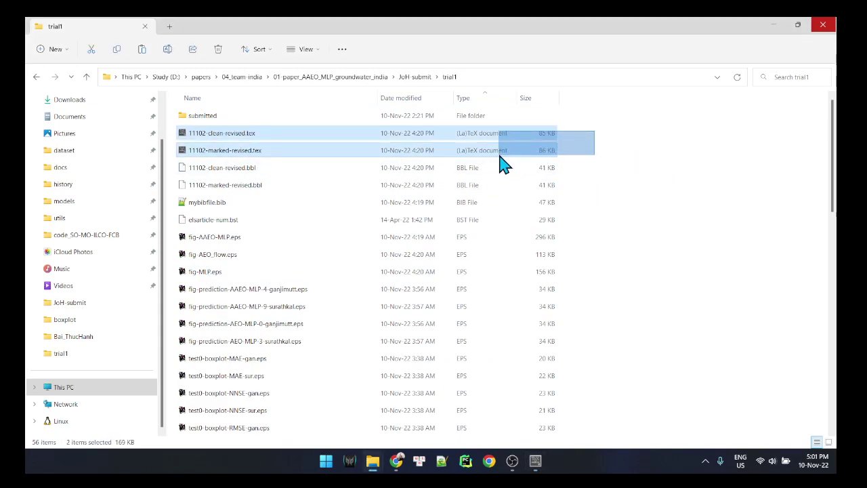
{"action": "left_click", "coordinate": [627, 178]}
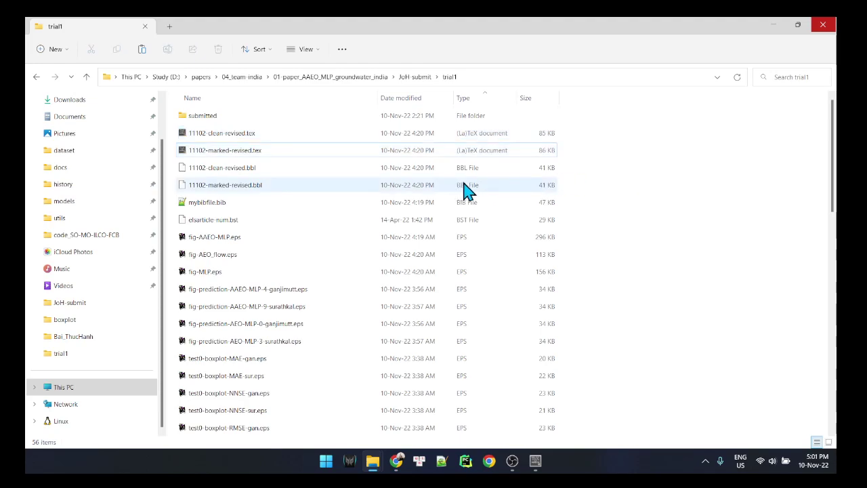
{"action": "left_click", "coordinate": [342, 169]}
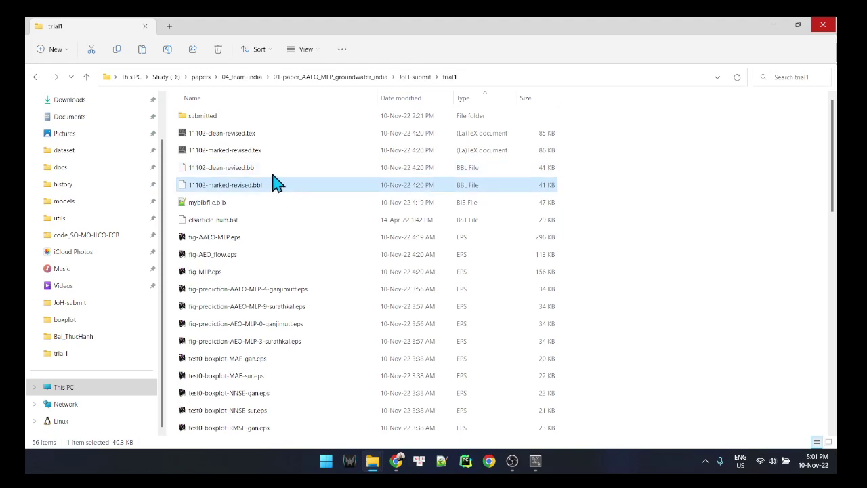
{"action": "double_click", "coordinate": [269, 174]}
{"action": "left_click", "coordinate": [607, 182]}
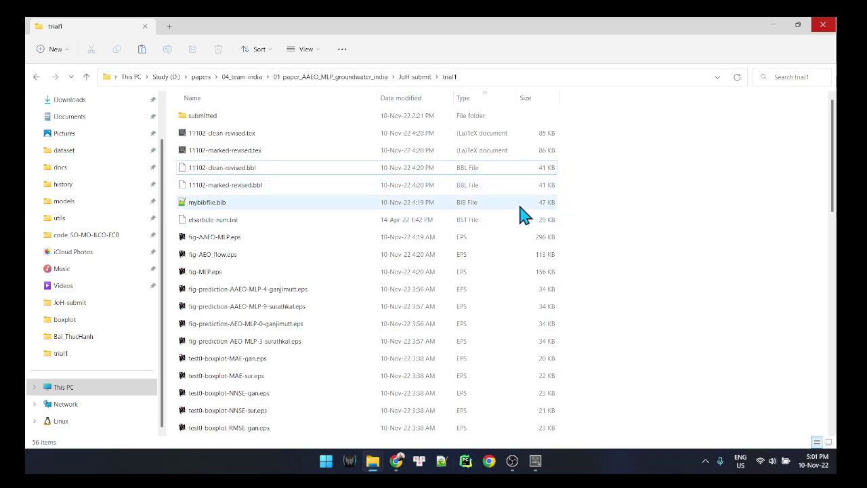
{"action": "left_click", "coordinate": [226, 207]}
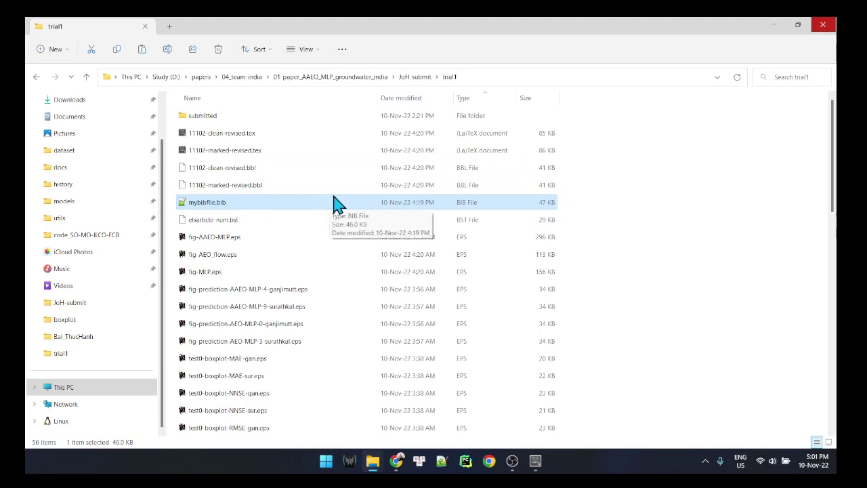
{"action": "left_click", "coordinate": [582, 228]}
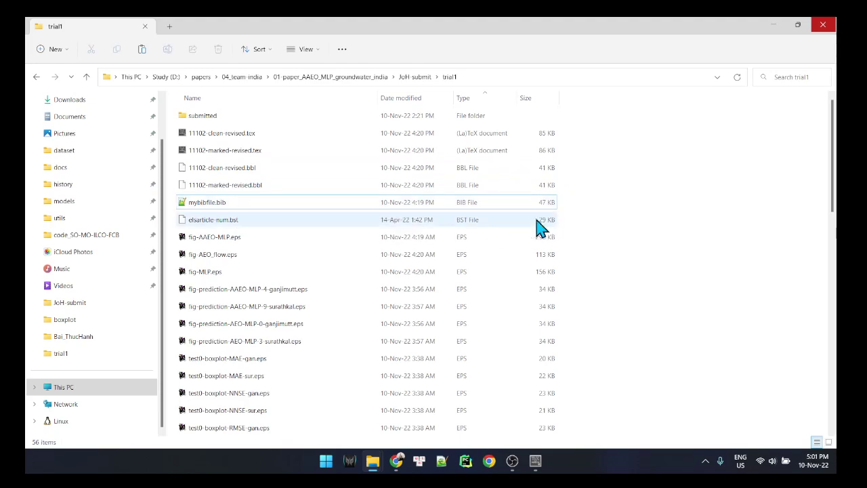
{"action": "left_click", "coordinate": [282, 224]}
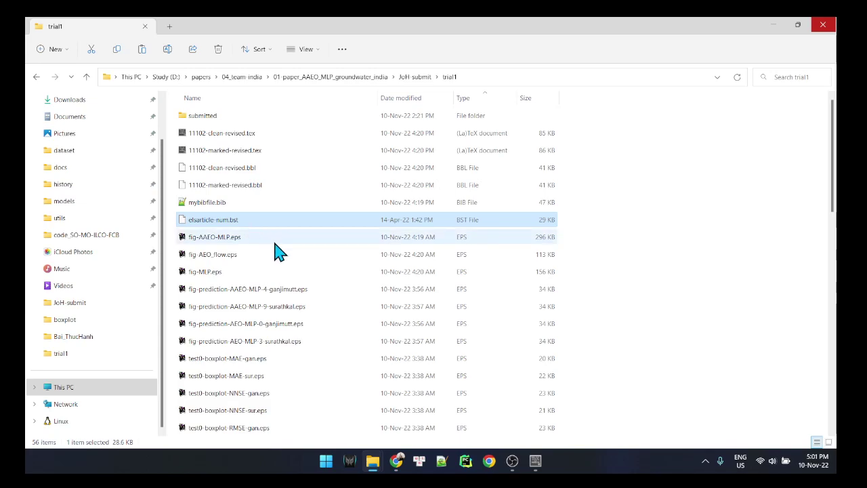
{"action": "left_click", "coordinate": [623, 201]}
Step: Select the six tex/bbl/bib/bst source files plus all figure files, then minimise Explorer
{"action": "left_click_drag", "start_coordinate": [610, 130], "coordinate": [463, 236]}
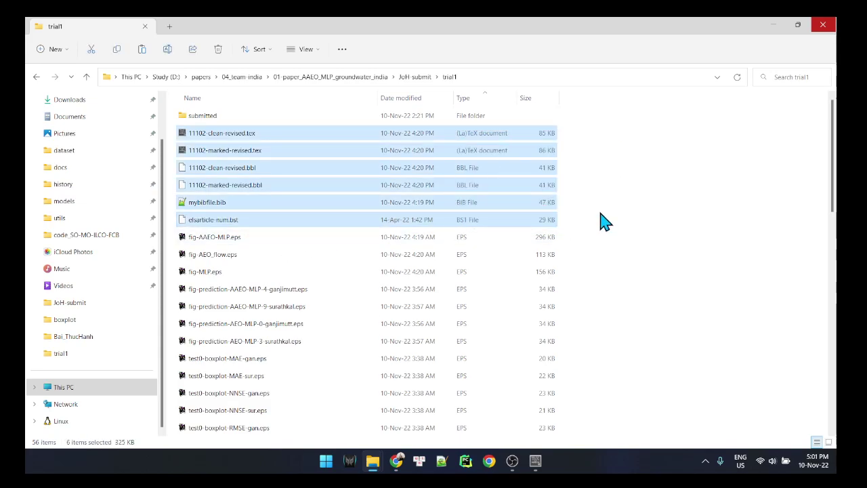
{"action": "left_click", "coordinate": [588, 223]}
{"action": "left_click_drag", "start_coordinate": [587, 131], "coordinate": [437, 226]}
{"action": "scroll", "coordinate": [623, 228], "scroll_direction": "down", "scroll_amount": 2}
{"action": "left_click", "coordinate": [609, 210]}
{"action": "left_click_drag", "start_coordinate": [586, 144], "coordinate": [387, 359]}
{"action": "scroll", "coordinate": [590, 319], "scroll_direction": "up", "scroll_amount": 5}
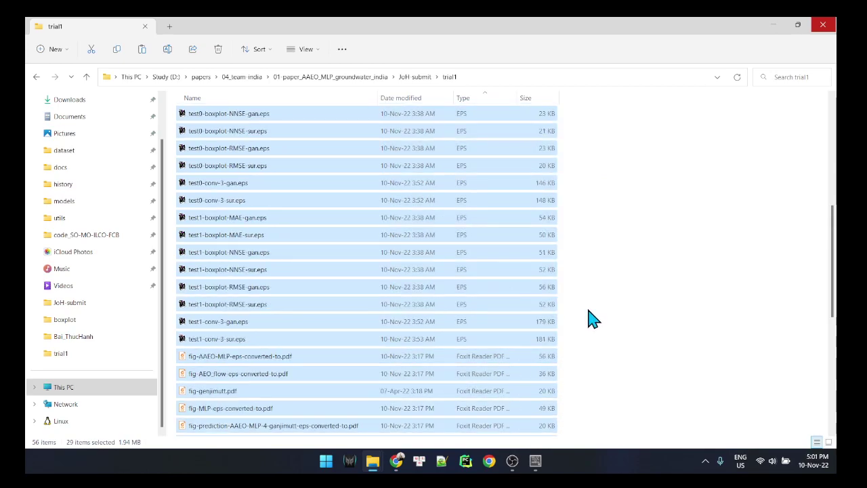
{"action": "left_click", "coordinate": [773, 27]}
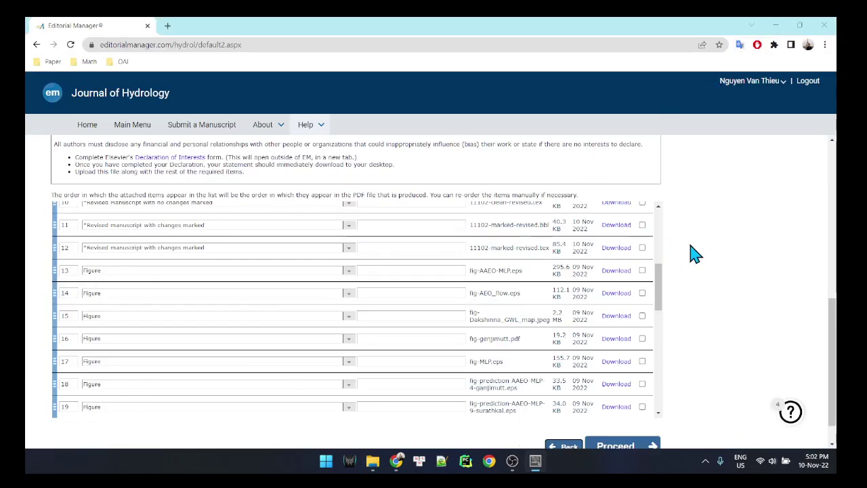
Step: Check the attached items list, keeping row 13's item type as Figure
{"action": "scroll", "coordinate": [691, 251], "scroll_direction": "down", "scroll_amount": 1}
{"action": "scroll", "coordinate": [535, 271], "scroll_direction": "down", "scroll_amount": 3}
{"action": "scroll", "coordinate": [535, 270], "scroll_direction": "down", "scroll_amount": 3}
{"action": "scroll", "coordinate": [534, 266], "scroll_direction": "up", "scroll_amount": 3}
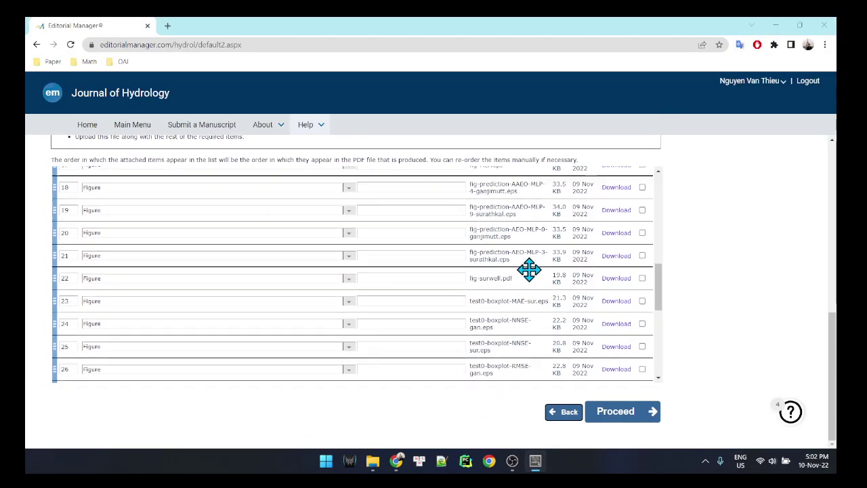
{"action": "scroll", "coordinate": [467, 247], "scroll_direction": "up", "scroll_amount": 1}
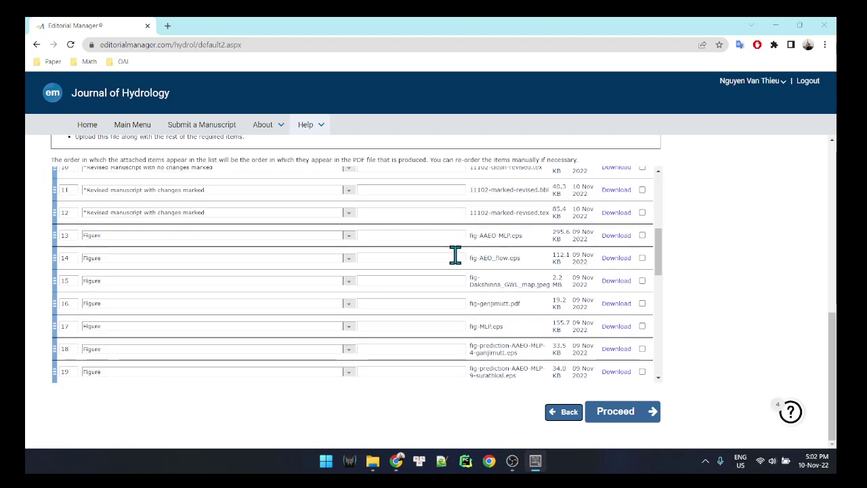
{"action": "left_click", "coordinate": [314, 236]}
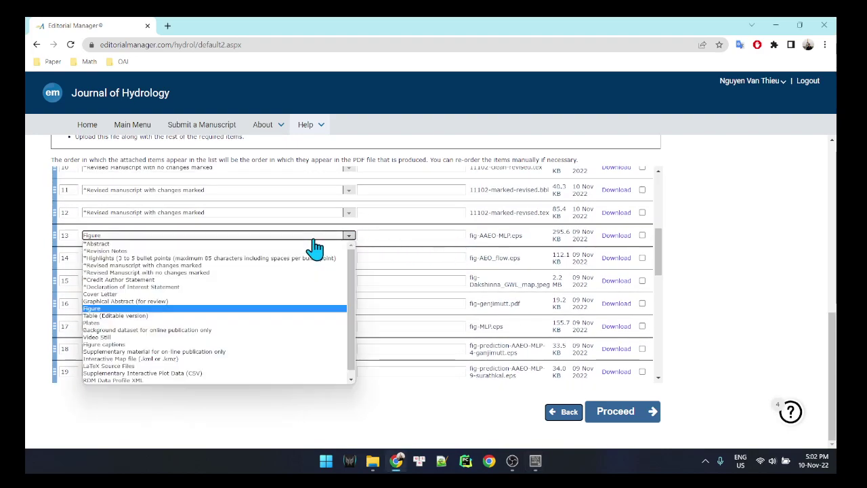
{"action": "left_click", "coordinate": [244, 308]}
{"action": "left_click", "coordinate": [300, 236]}
{"action": "left_click", "coordinate": [249, 308]}
Step: Review the full file list and proceed to the General Information classifications step
{"action": "scroll", "coordinate": [395, 271], "scroll_direction": "up", "scroll_amount": 3}
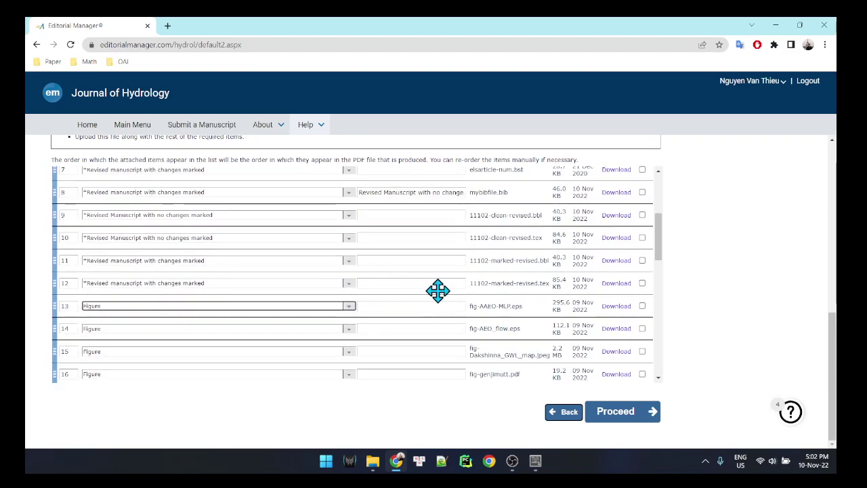
{"action": "scroll", "coordinate": [305, 298], "scroll_direction": "up", "scroll_amount": 1}
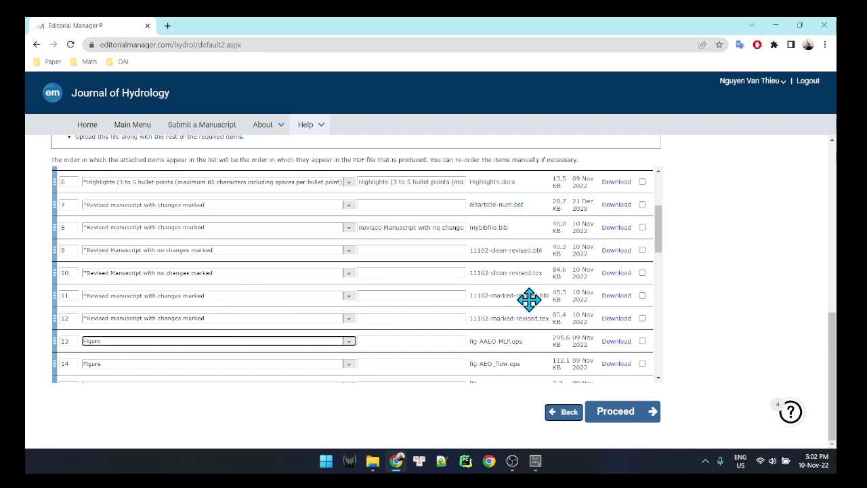
{"action": "scroll", "coordinate": [528, 301], "scroll_direction": "up", "scroll_amount": 1}
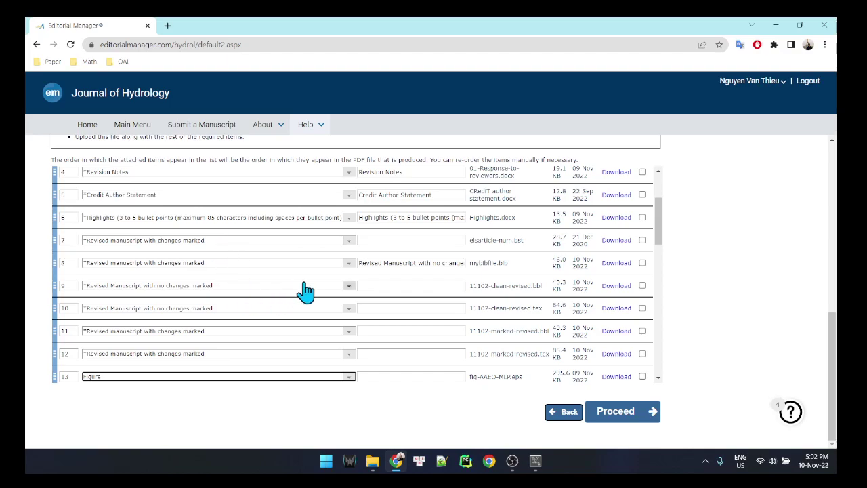
{"action": "scroll", "coordinate": [306, 273], "scroll_direction": "up", "scroll_amount": 5}
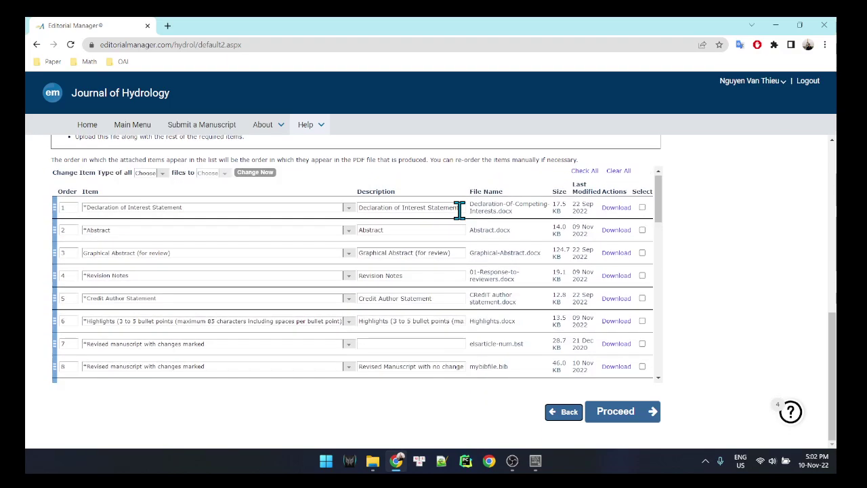
{"action": "scroll", "coordinate": [616, 251], "scroll_direction": "down", "scroll_amount": 3}
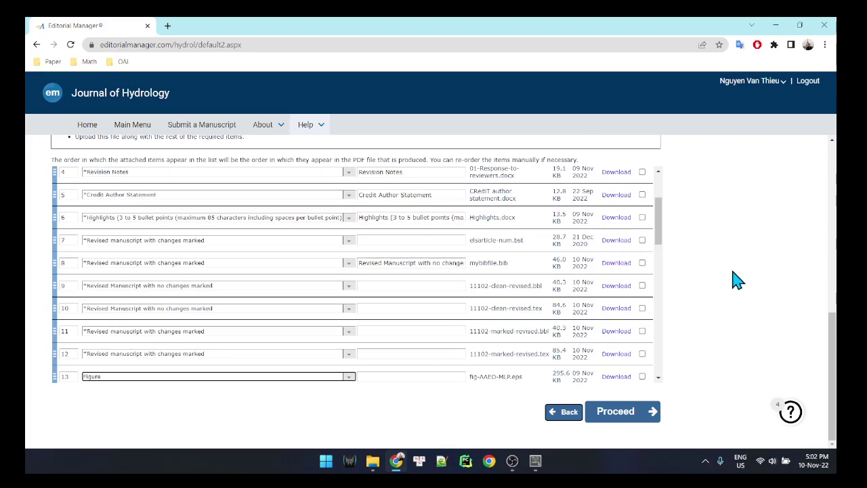
{"action": "scroll", "coordinate": [618, 342], "scroll_direction": "down", "scroll_amount": 5}
{"action": "scroll", "coordinate": [610, 325], "scroll_direction": "up", "scroll_amount": 10}
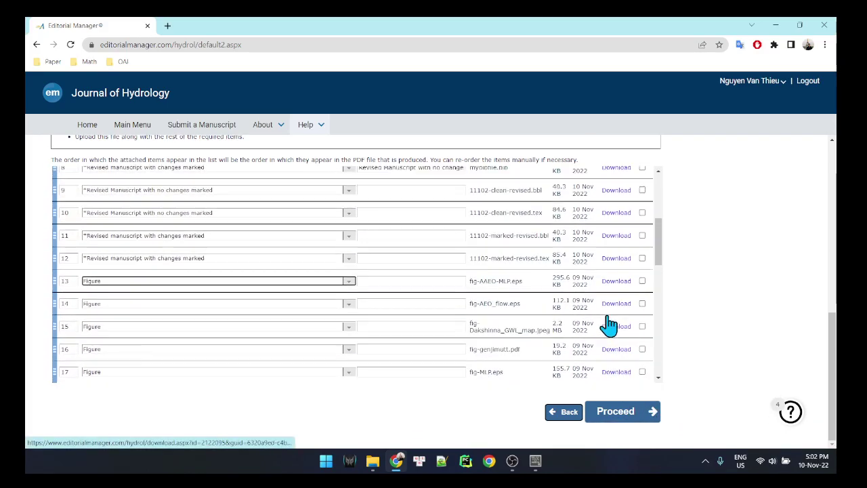
{"action": "left_click", "coordinate": [615, 411]}
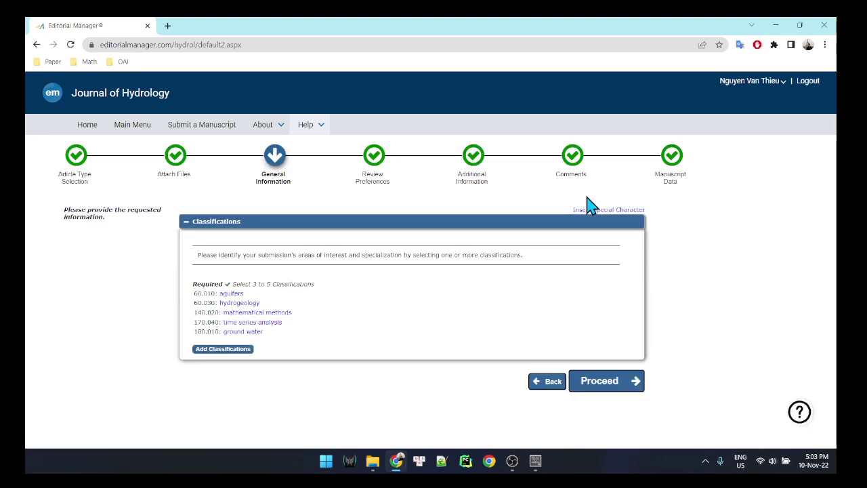
Step: Jump to the Manuscript Data step and bring up the Downloads folder window
{"action": "left_click", "coordinate": [672, 155]}
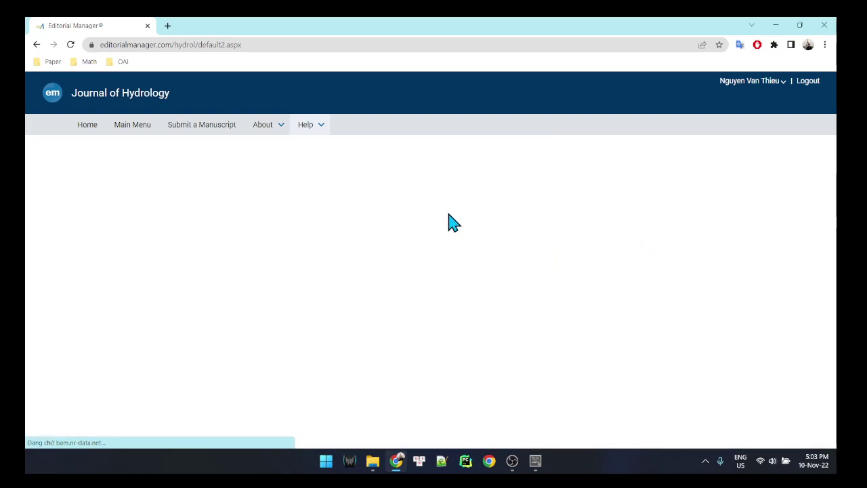
{"action": "mouse_move", "coordinate": [372, 460]}
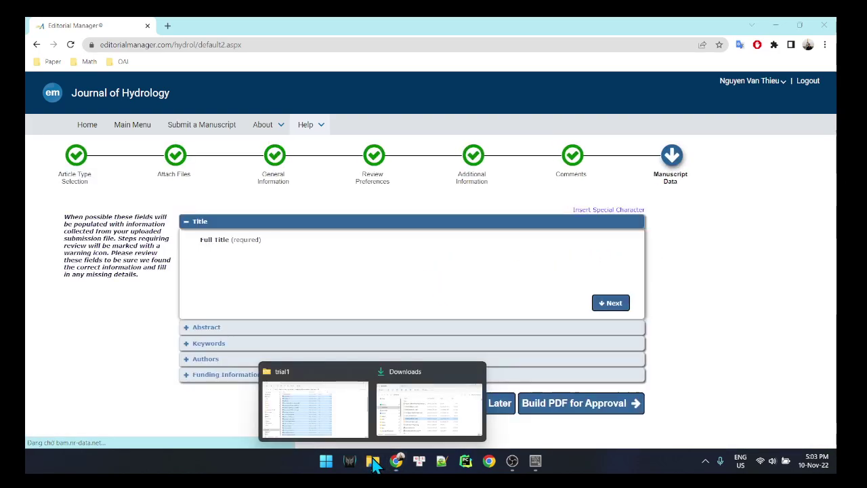
{"action": "left_click", "coordinate": [423, 405]}
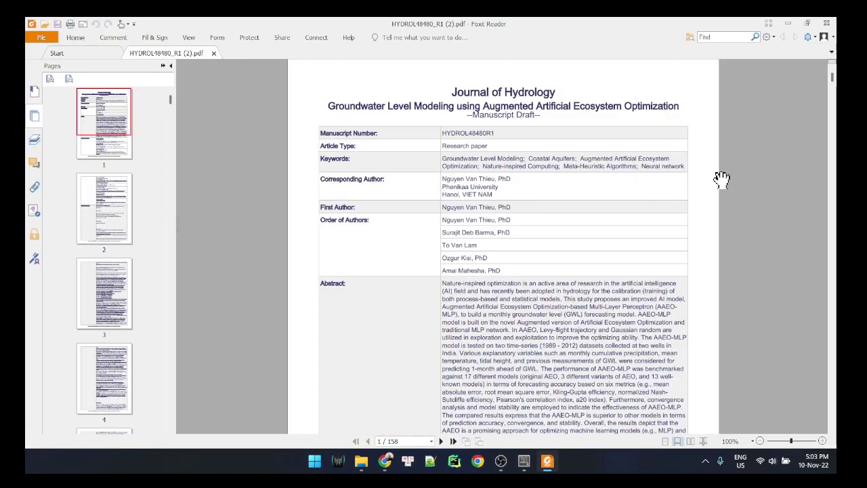
Step: Open HYDROL48480_R1 (1).pdf from Downloads alongside the current manuscript PDF
{"action": "scroll", "coordinate": [715, 182], "scroll_direction": "down", "scroll_amount": 5}
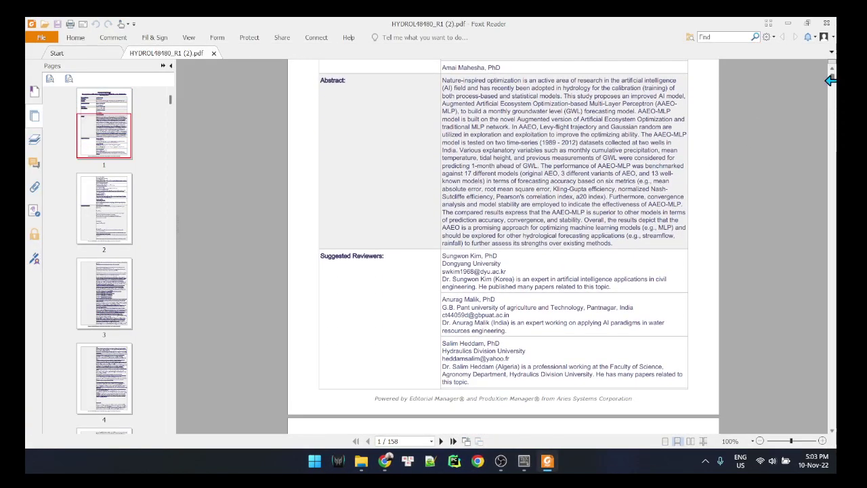
{"action": "left_click_drag", "start_coordinate": [833, 85], "coordinate": [832, 150]}
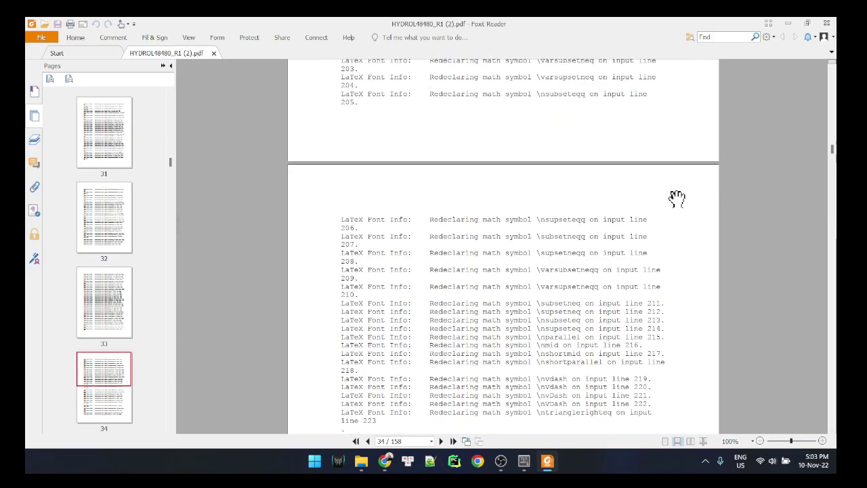
{"action": "scroll", "coordinate": [676, 197], "scroll_direction": "up", "scroll_amount": 1}
{"action": "mouse_move", "coordinate": [361, 461]}
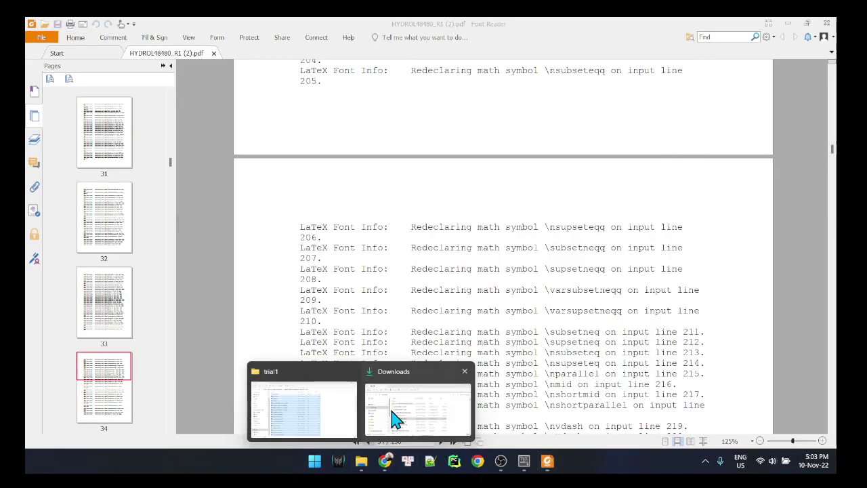
{"action": "left_click", "coordinate": [387, 429]}
{"action": "double_click", "coordinate": [395, 274]}
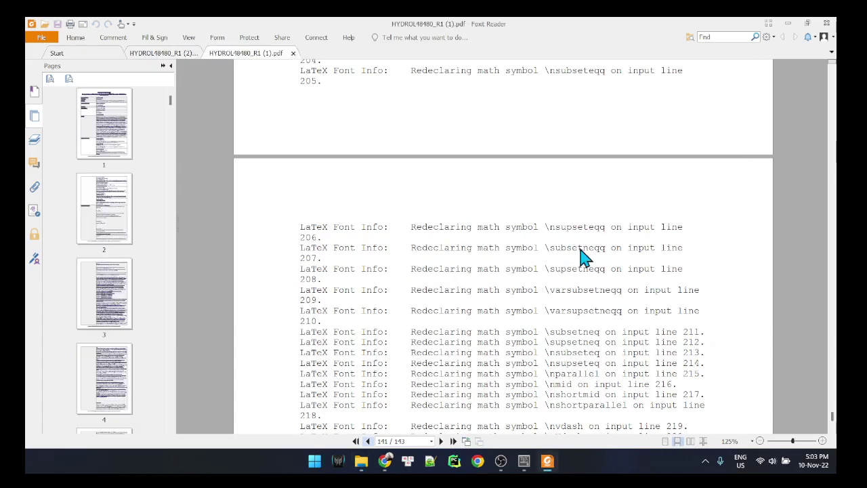
Step: Browse the LaTeX compilation log pages of HYDROL48480_R1 (1).pdf
{"action": "scroll", "coordinate": [699, 226], "scroll_direction": "up", "scroll_amount": 1}
{"action": "left_click_drag", "start_coordinate": [834, 422], "coordinate": [832, 203]}
{"action": "scroll", "coordinate": [681, 210], "scroll_direction": "up", "scroll_amount": 2}
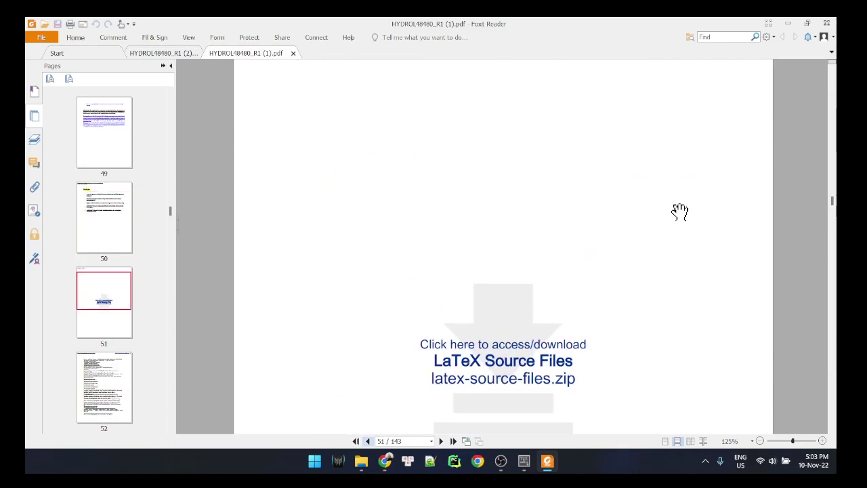
{"action": "scroll", "coordinate": [679, 207], "scroll_direction": "down", "scroll_amount": 1}
{"action": "scroll", "coordinate": [501, 308], "scroll_direction": "down", "scroll_amount": 2}
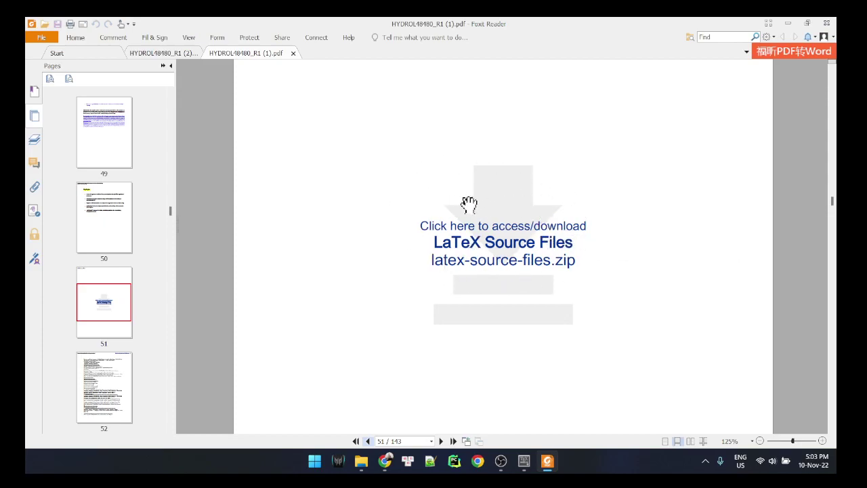
{"action": "left_click_drag", "start_coordinate": [831, 199], "coordinate": [816, 402]}
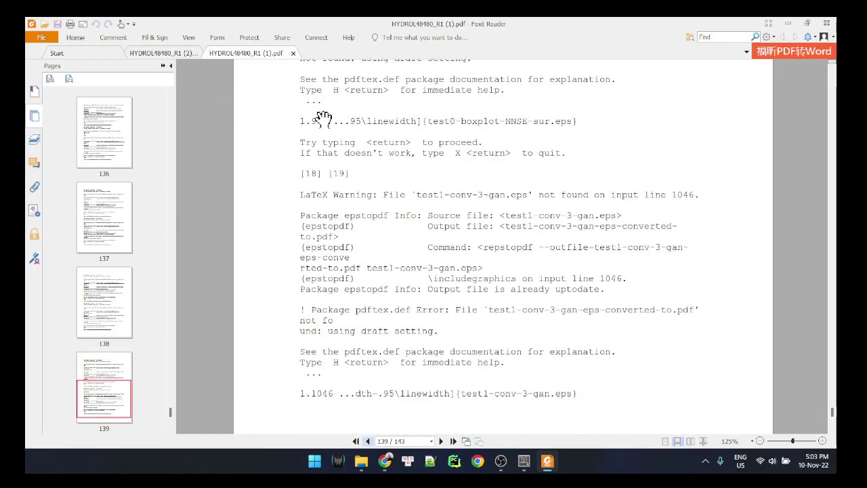
Step: Return to HYDROL48480_R1 (2).pdf and scroll through its compile log pages
{"action": "left_click", "coordinate": [170, 54]}
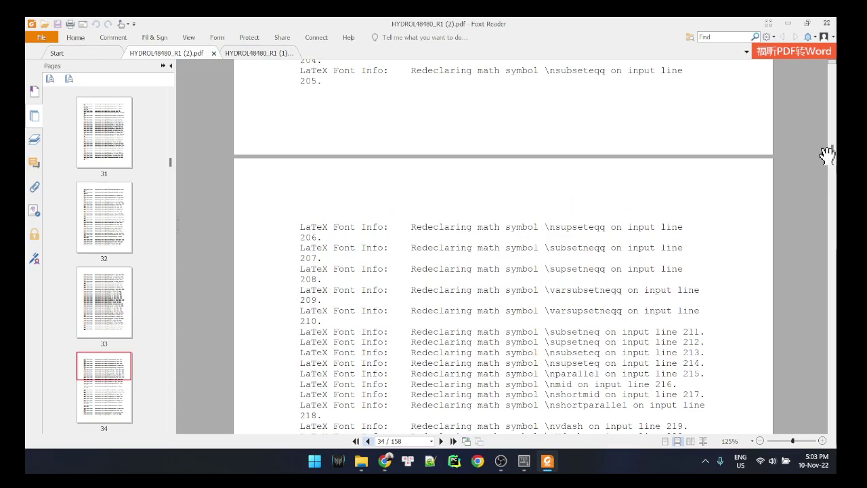
{"action": "left_click_drag", "start_coordinate": [833, 155], "coordinate": [832, 381]}
{"action": "scroll", "coordinate": [637, 223], "scroll_direction": "up", "scroll_amount": 3}
{"action": "scroll", "coordinate": [505, 172], "scroll_direction": "up", "scroll_amount": 5}
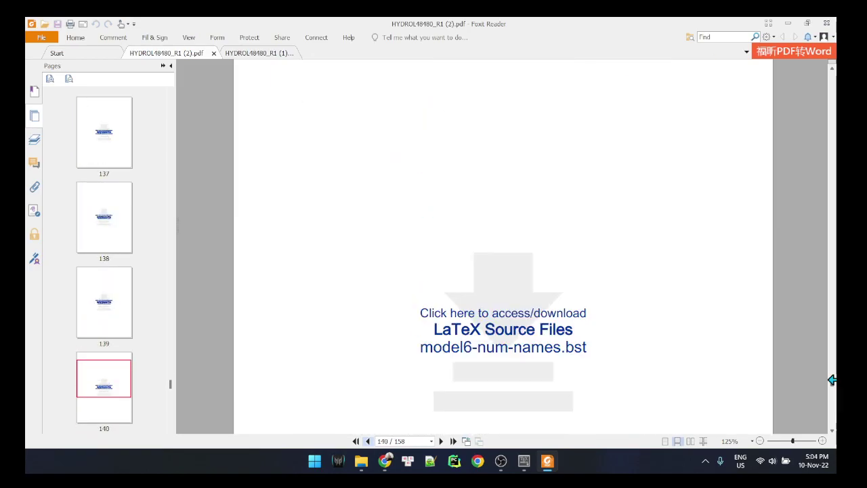
{"action": "left_click_drag", "start_coordinate": [833, 382], "coordinate": [833, 283]}
Step: Search the compilation log for 'error' and go to the first match
{"action": "key", "text": "ctrl+f"}
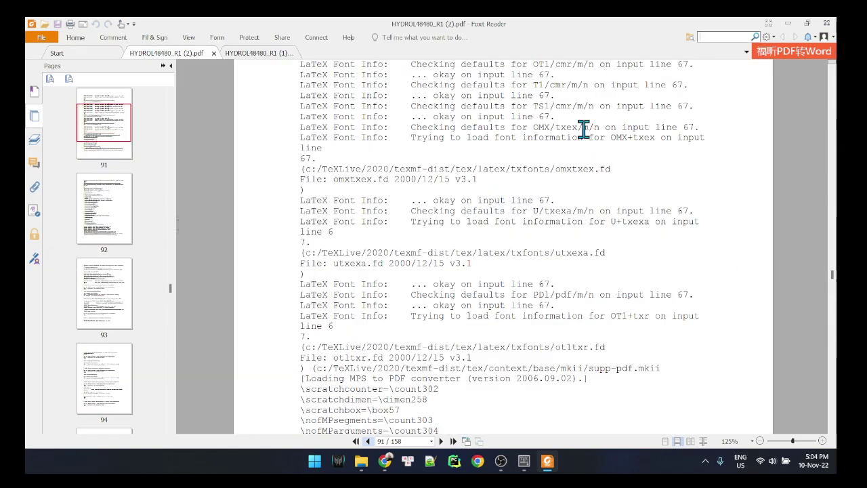
{"action": "type", "text": "error"}
{"action": "key", "text": "Return"}
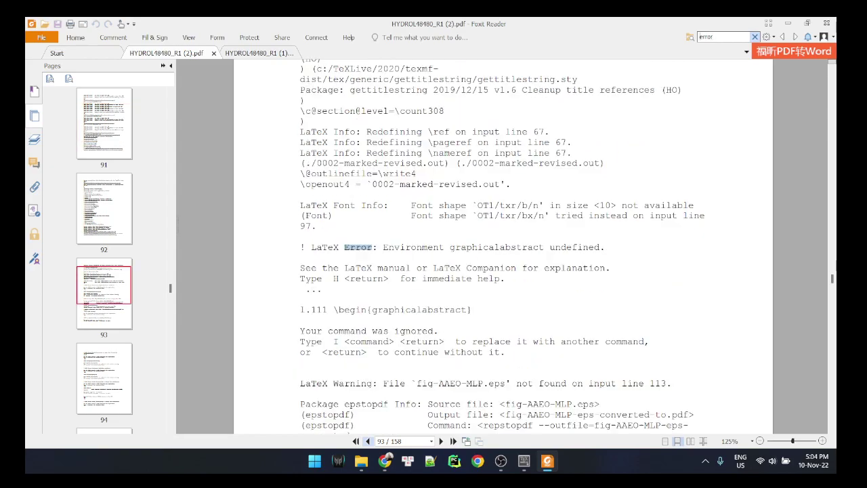
{"action": "left_click", "coordinate": [114, 38]}
{"action": "left_click", "coordinate": [75, 38]}
{"action": "left_click", "coordinate": [362, 240]}
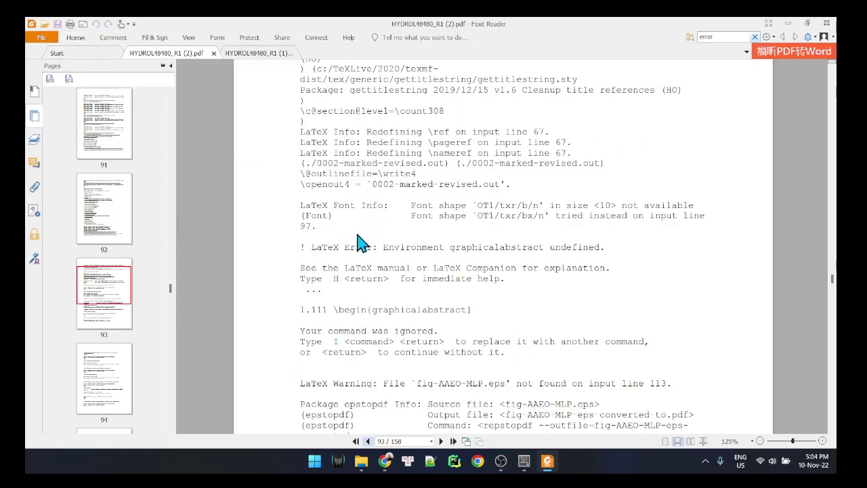
Step: Jump to the next error and read the missing fig-AAEO-MLP figure file message
{"action": "left_click", "coordinate": [725, 39]}
{"action": "key", "text": "Return"}
{"action": "left_click_drag", "start_coordinate": [488, 248], "coordinate": [707, 272]}
{"action": "left_click_drag", "start_coordinate": [489, 248], "coordinate": [709, 250]}
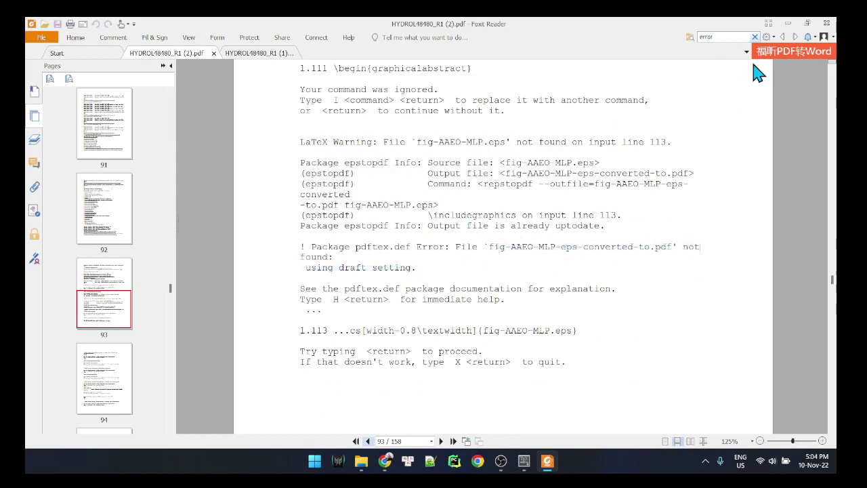
Step: Go to the next error and review the frontmatter and \end{graphicalabstract} error text
{"action": "left_click", "coordinate": [723, 37]}
{"action": "key", "text": "Return"}
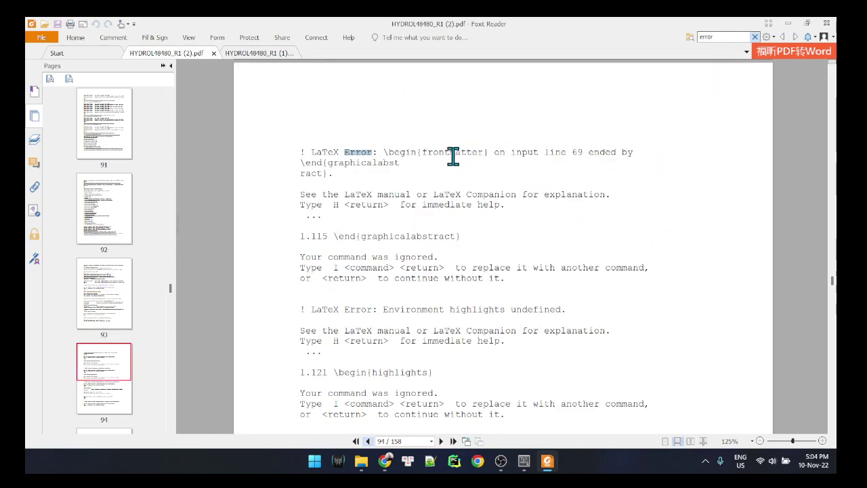
{"action": "left_click_drag", "start_coordinate": [389, 150], "coordinate": [515, 166]}
{"action": "left_click", "coordinate": [356, 169]}
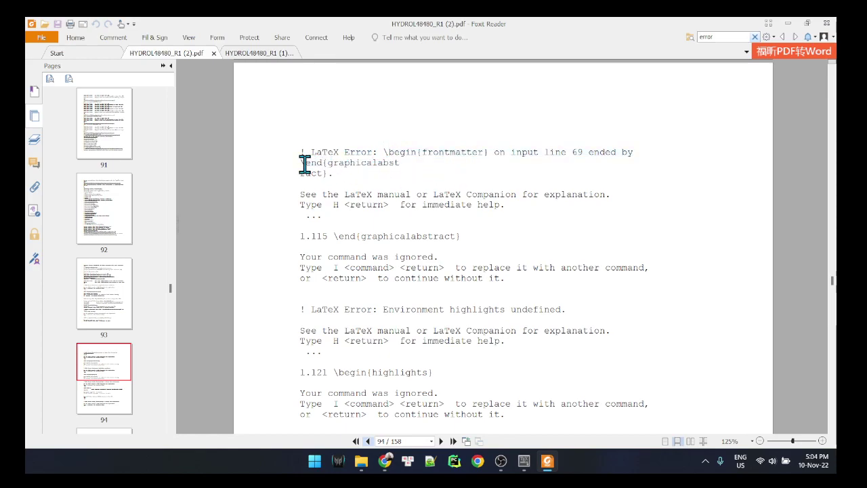
{"action": "left_click_drag", "start_coordinate": [304, 164], "coordinate": [374, 171]}
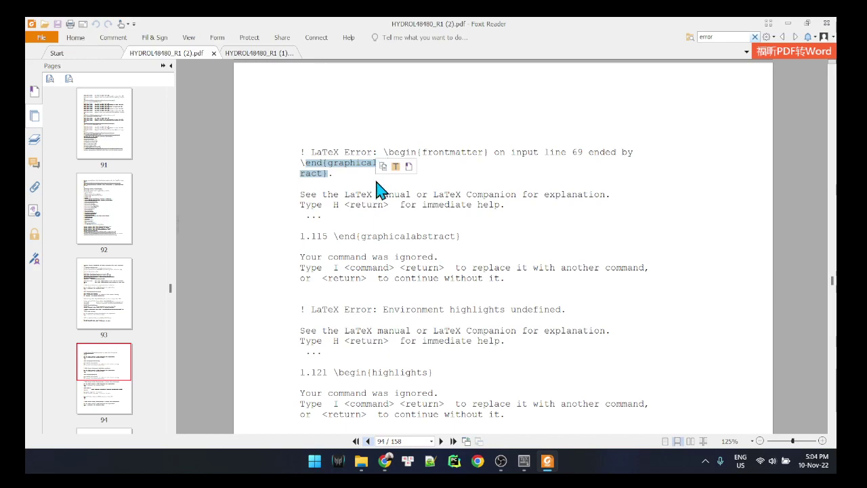
{"action": "left_click_drag", "start_coordinate": [316, 163], "coordinate": [362, 172]}
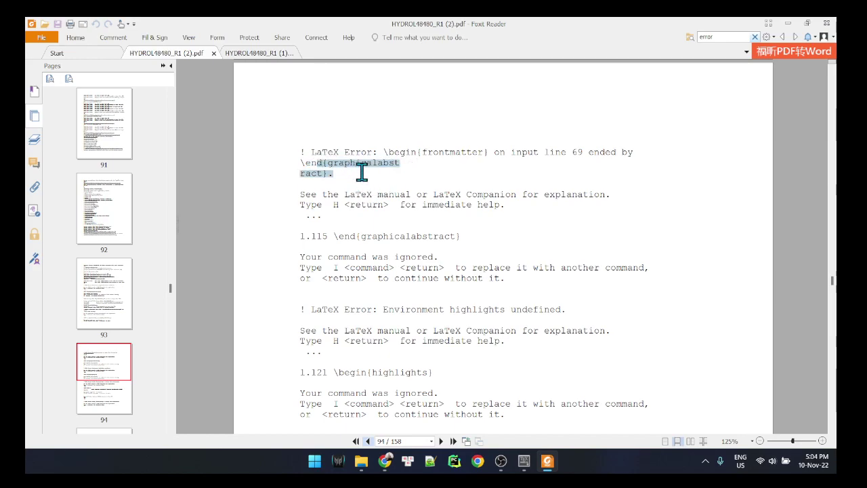
{"action": "left_click_drag", "start_coordinate": [302, 164], "coordinate": [348, 170]}
{"action": "left_click", "coordinate": [303, 165]}
Step: Step through later matches and read the Lonely \item error line
{"action": "left_click", "coordinate": [726, 33]}
{"action": "key", "text": "Return"}
{"action": "key", "text": "Return"}
{"action": "key", "text": "Return"}
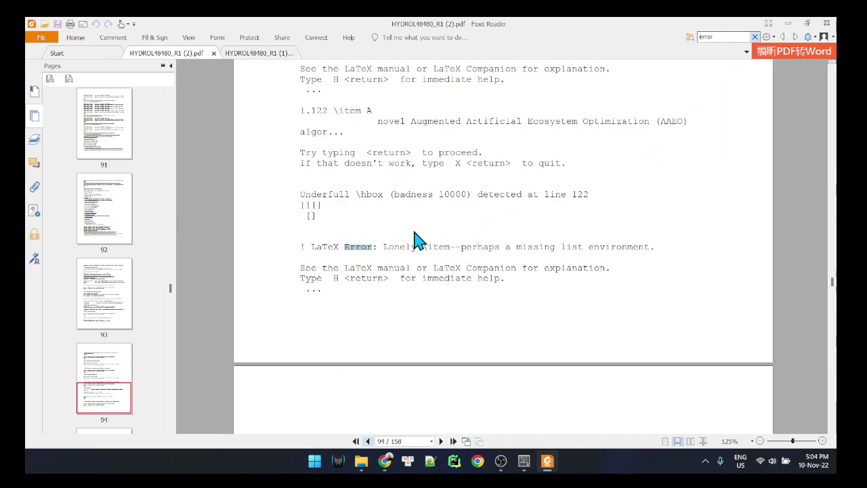
{"action": "left_click_drag", "start_coordinate": [301, 247], "coordinate": [629, 248]}
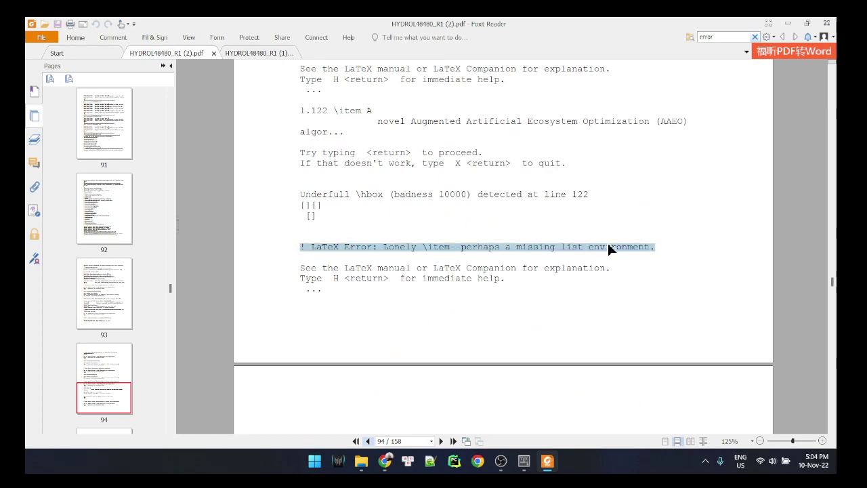
{"action": "left_click", "coordinate": [410, 252]}
{"action": "left_click_drag", "start_coordinate": [331, 247], "coordinate": [652, 248]}
Step: Minimize Foxit Reader and the Downloads folder to get back to Editorial Manager
{"action": "left_click", "coordinate": [651, 249]}
{"action": "left_click", "coordinate": [786, 24]}
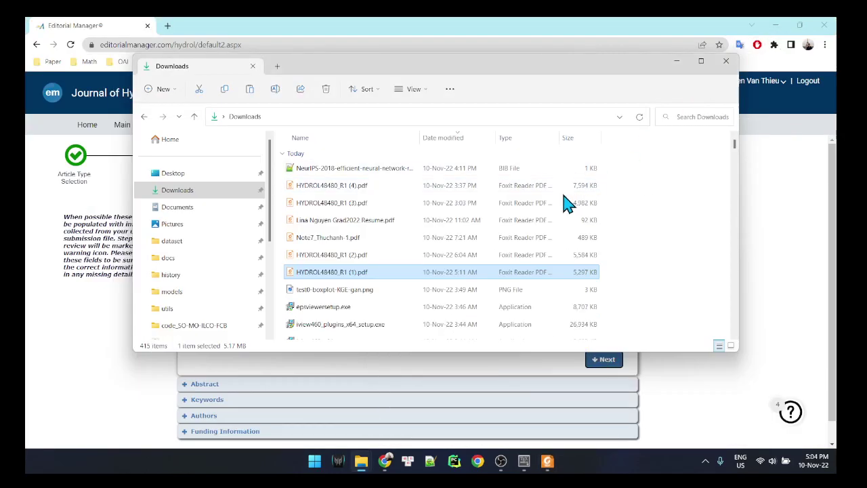
{"action": "left_click", "coordinate": [670, 58]}
{"action": "scroll", "coordinate": [697, 242], "scroll_direction": "down", "scroll_amount": 1}
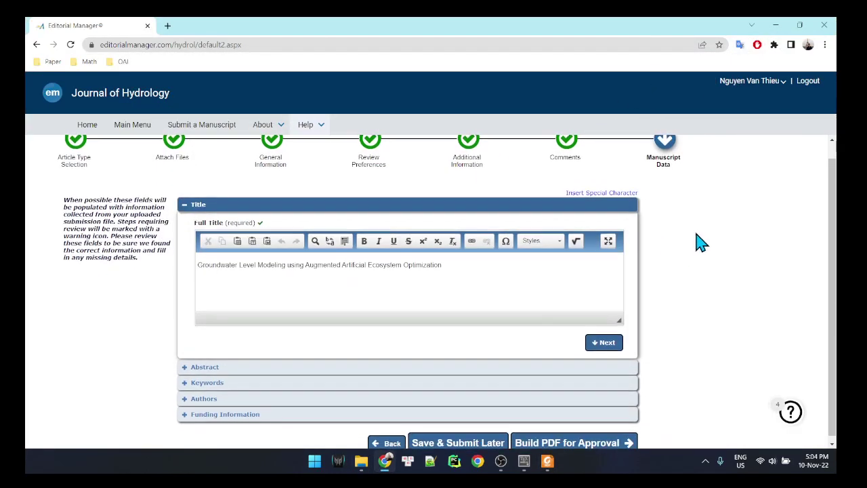
Step: Build the revision PDF for approval past Publishing Options and check its Building PDF status
{"action": "left_click", "coordinate": [599, 440]}
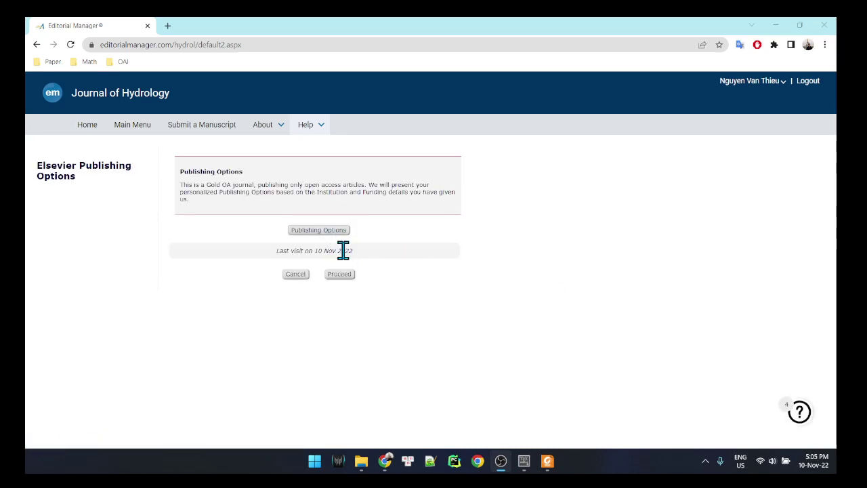
{"action": "left_click", "coordinate": [343, 274]}
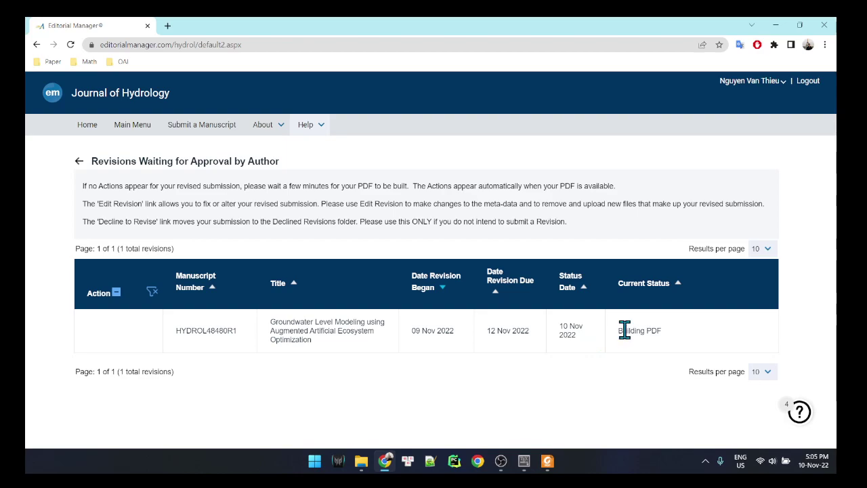
{"action": "left_click_drag", "start_coordinate": [617, 330], "coordinate": [665, 337]}
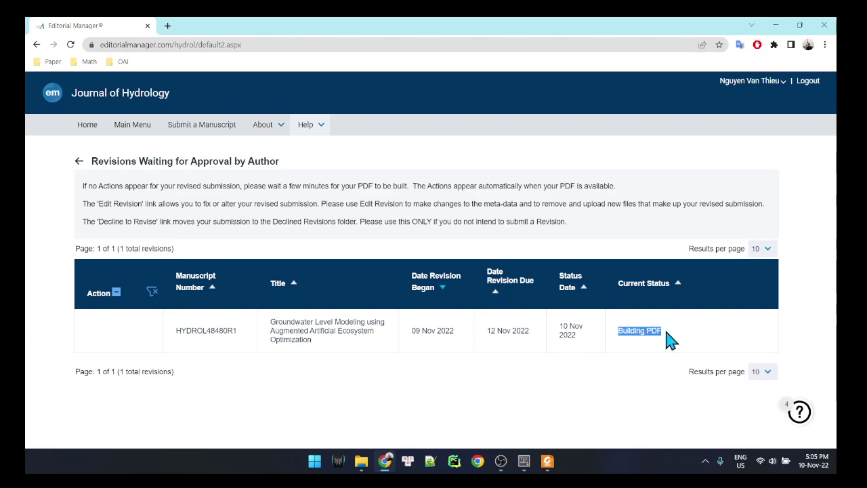